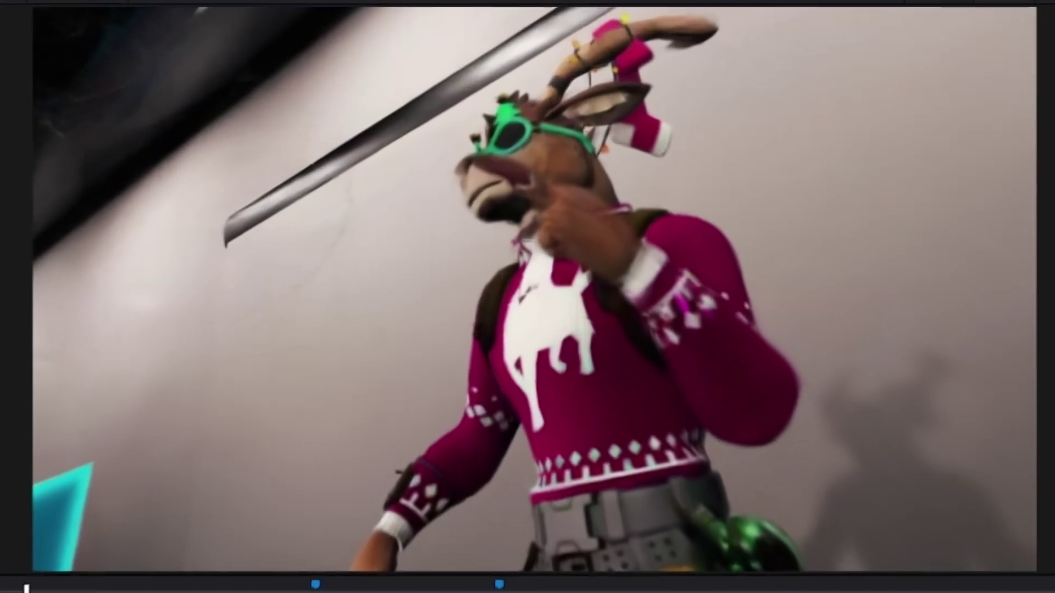
pyautogui.press('space')
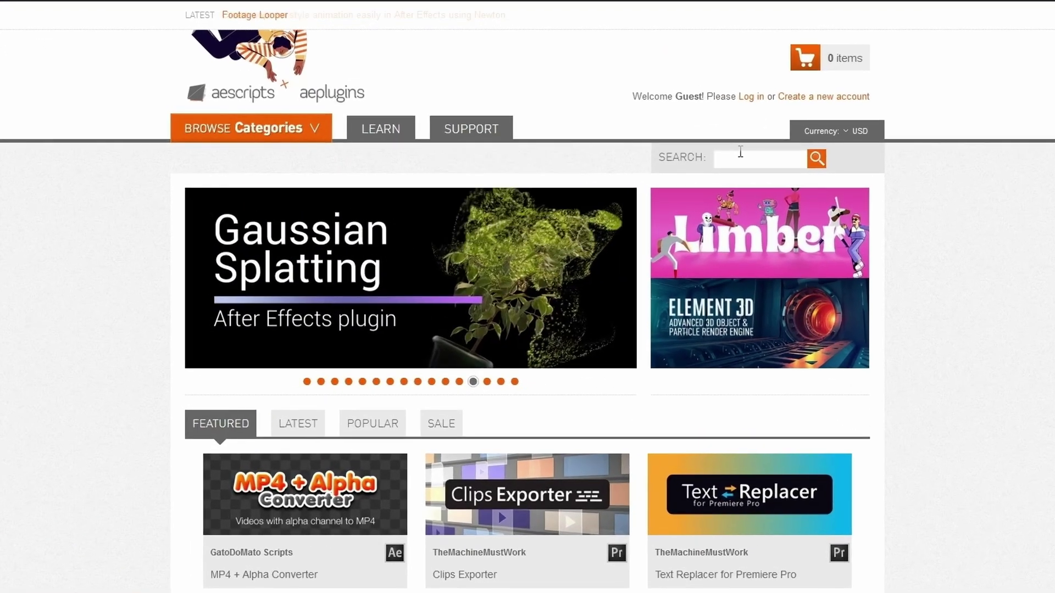
# Step: Search the plugin store for "gaus" and look over the Gaussian Splatting product page for After Effects
pyautogui.write('us')
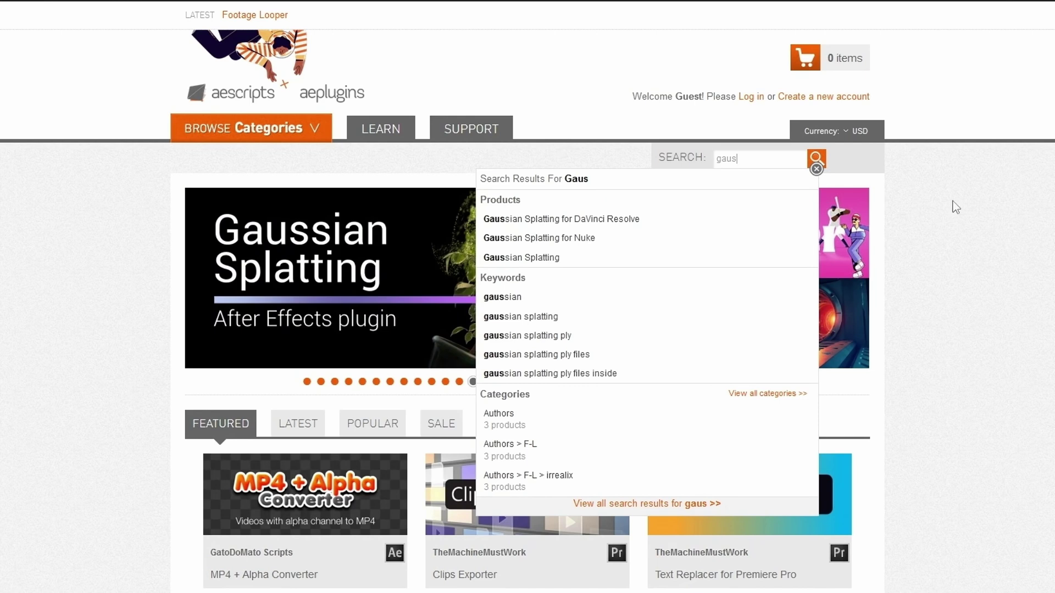
pyautogui.click(558, 259)
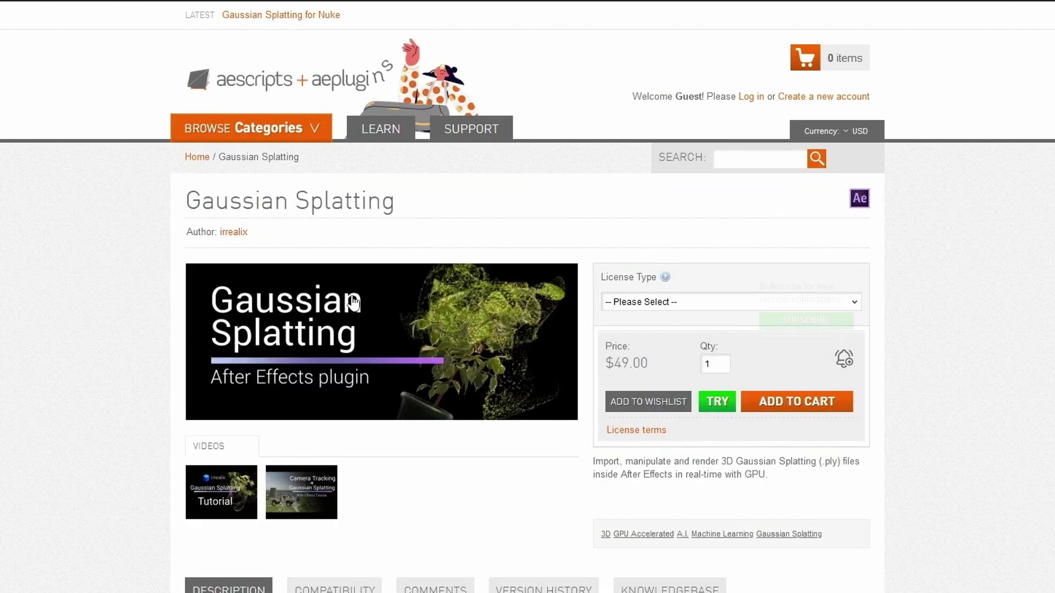
pyautogui.scroll(-2, 363, 378)
pyautogui.scroll(2, 593, 271)
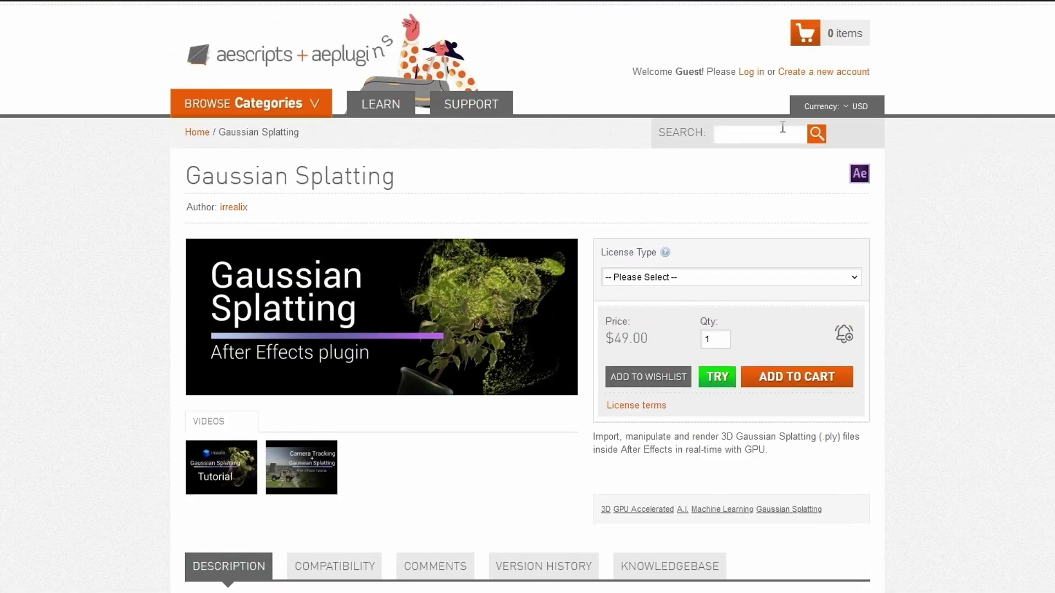
# Step: Search the store for "gaus", open Gaussian Splatting for DaVinci Resolve, and request its trial version
pyautogui.click(781, 132)
pyautogui.write('gaus')
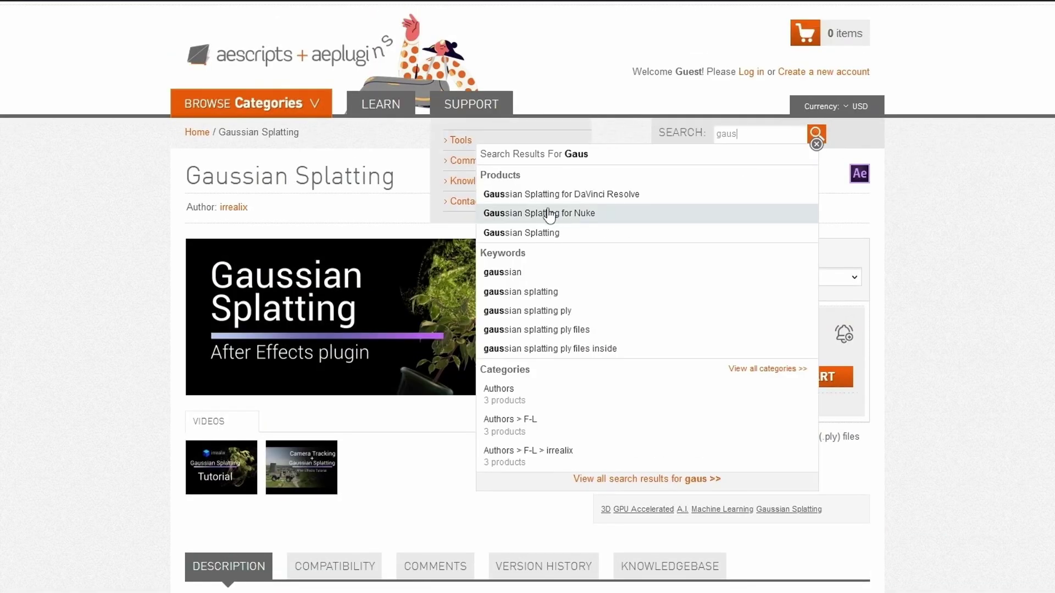
pyautogui.click(301, 226)
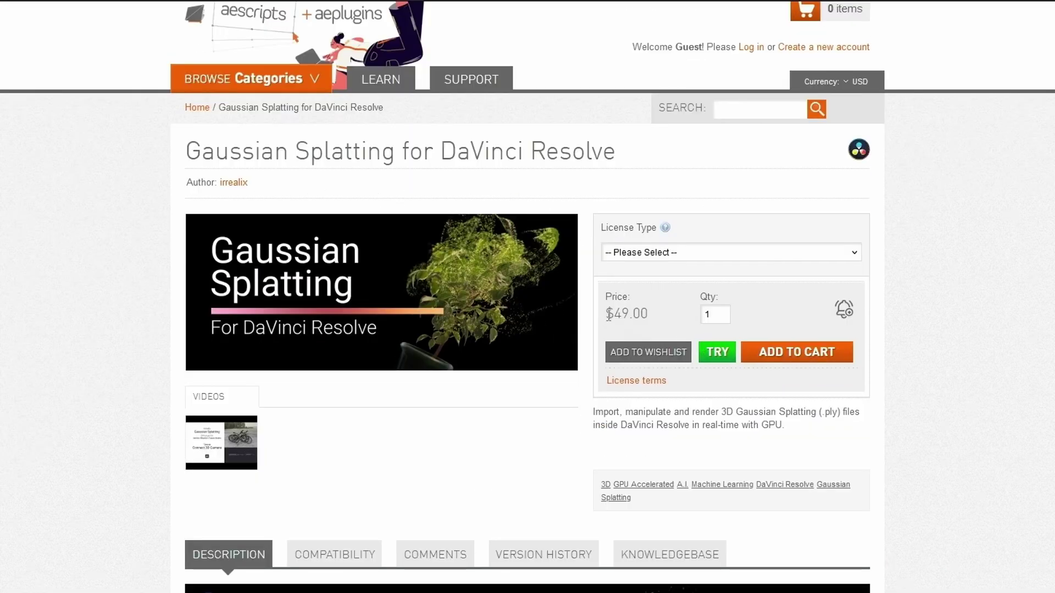
pyautogui.click(717, 351)
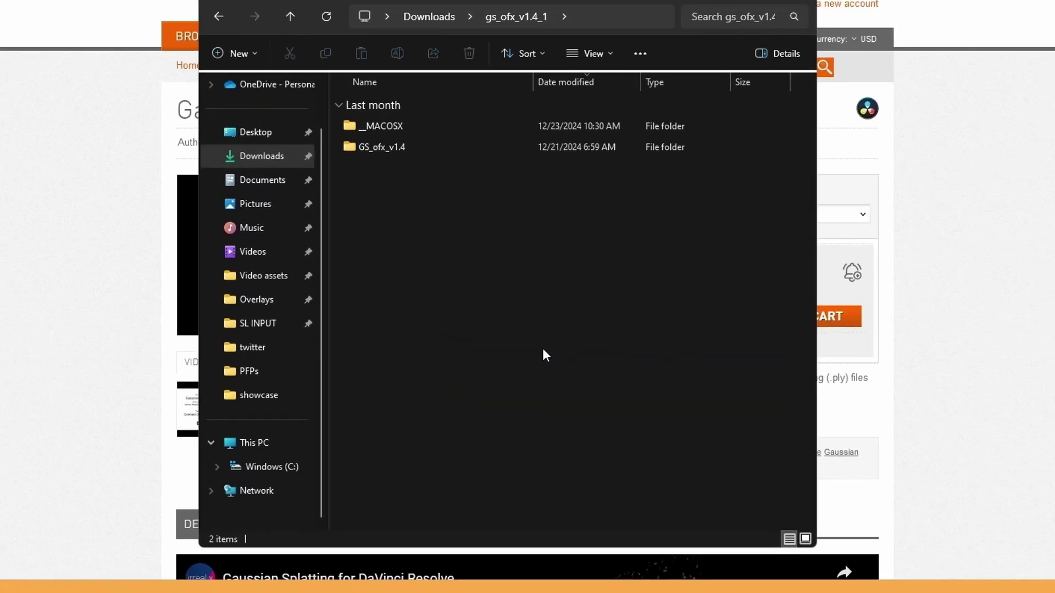
# Step: Copy the GaussianSplatting.ofx.bundle folder from the windows folder inside the downloaded GS_ofx_v1.4 package
pyautogui.doubleClick(415, 146)
pyautogui.click(413, 146)
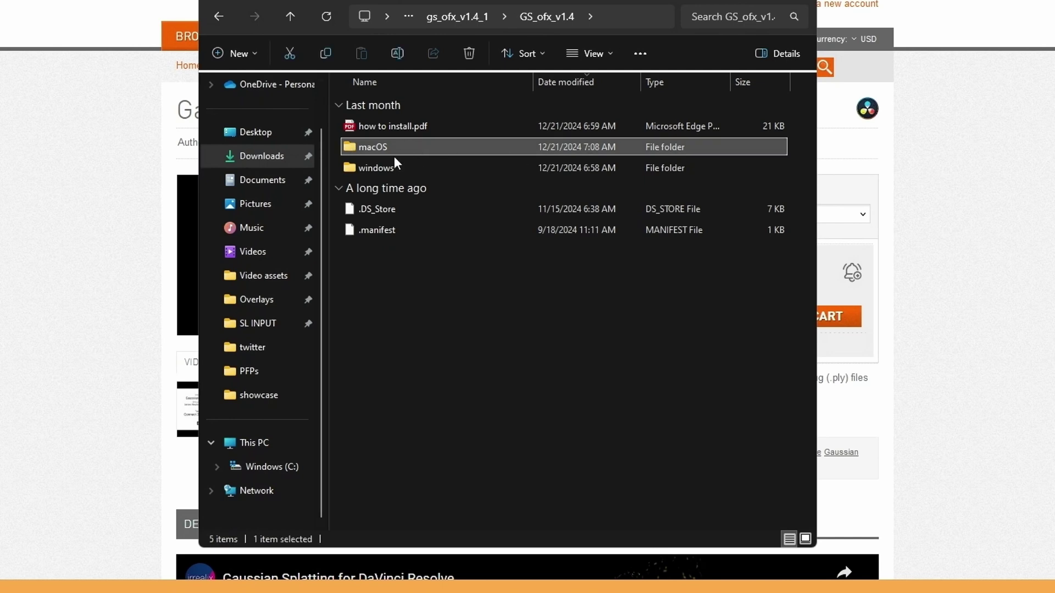
pyautogui.doubleClick(374, 169)
pyautogui.moveTo(482, 397); pyautogui.dragTo(446, 165)
pyautogui.click(477, 379)
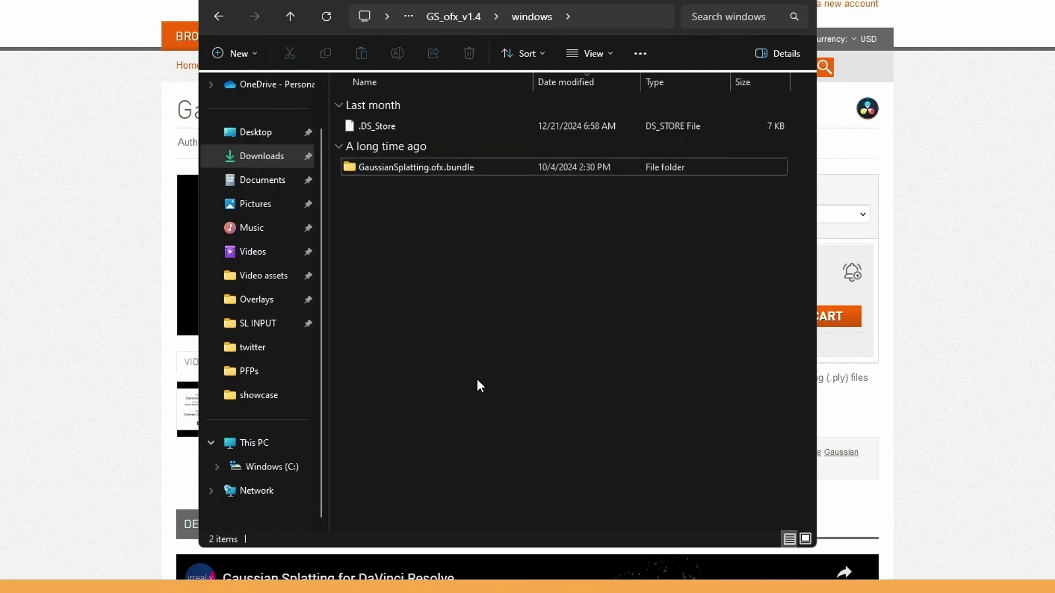
pyautogui.click(413, 173)
# Step: Open the plugin destination folder C:\Program Files\Common Files\OFX\Plugins
pyautogui.click(242, 445)
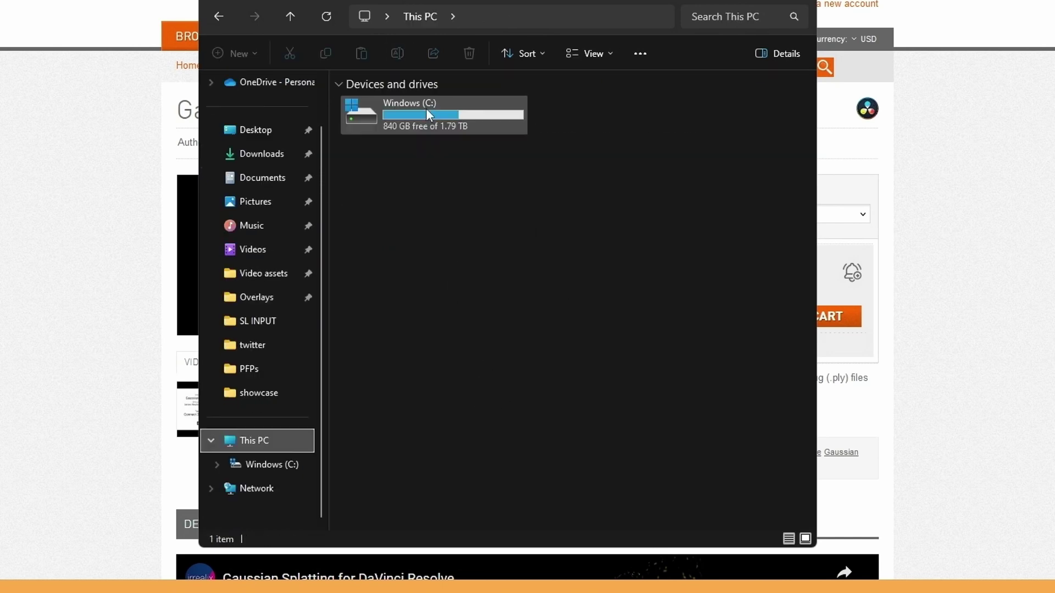
pyautogui.doubleClick(429, 113)
pyautogui.doubleClick(413, 315)
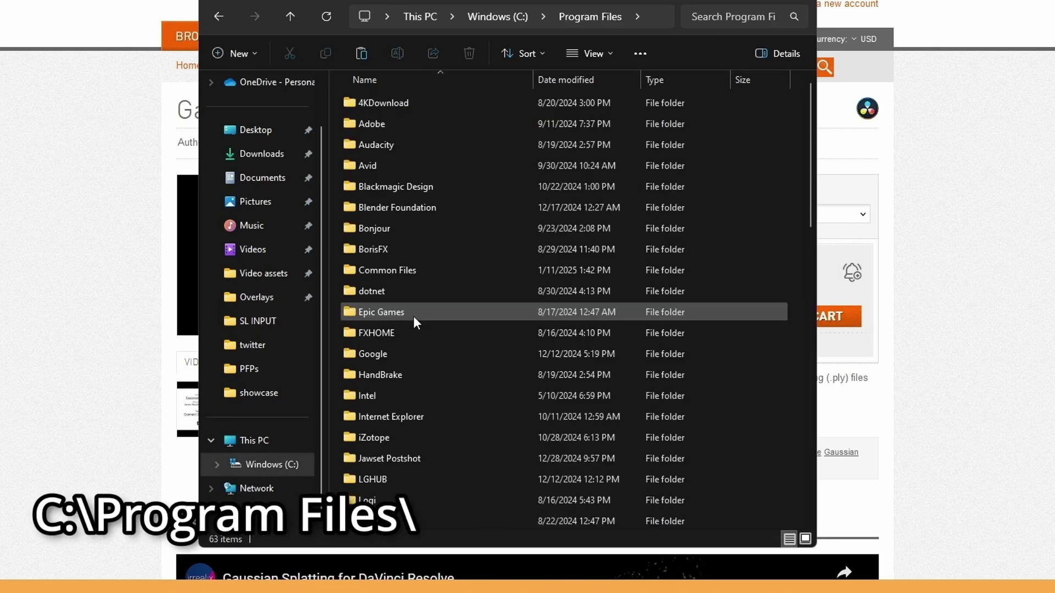
pyautogui.doubleClick(392, 269)
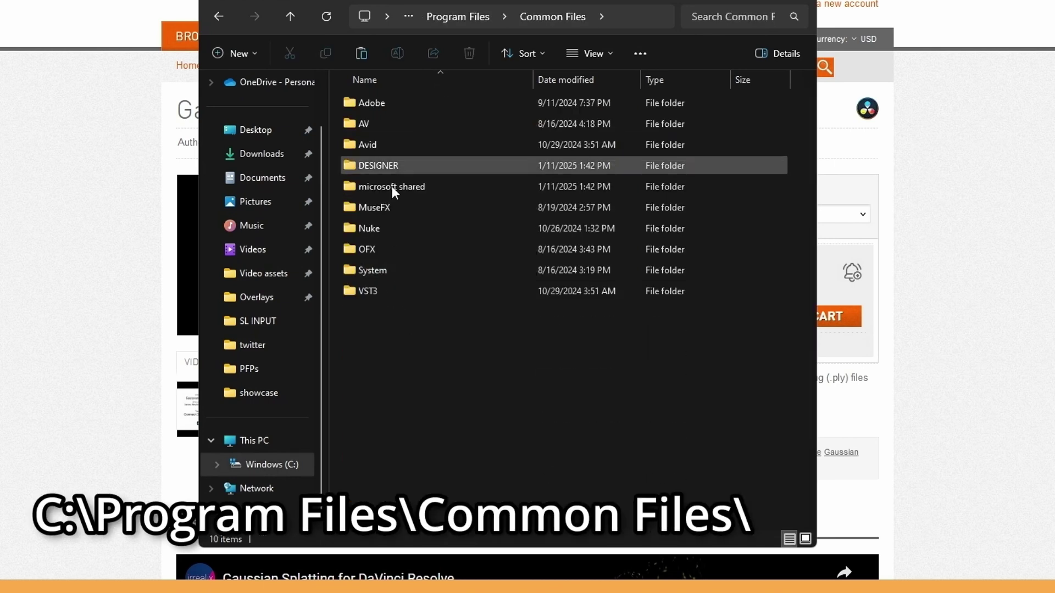
pyautogui.doubleClick(383, 253)
pyautogui.doubleClick(395, 103)
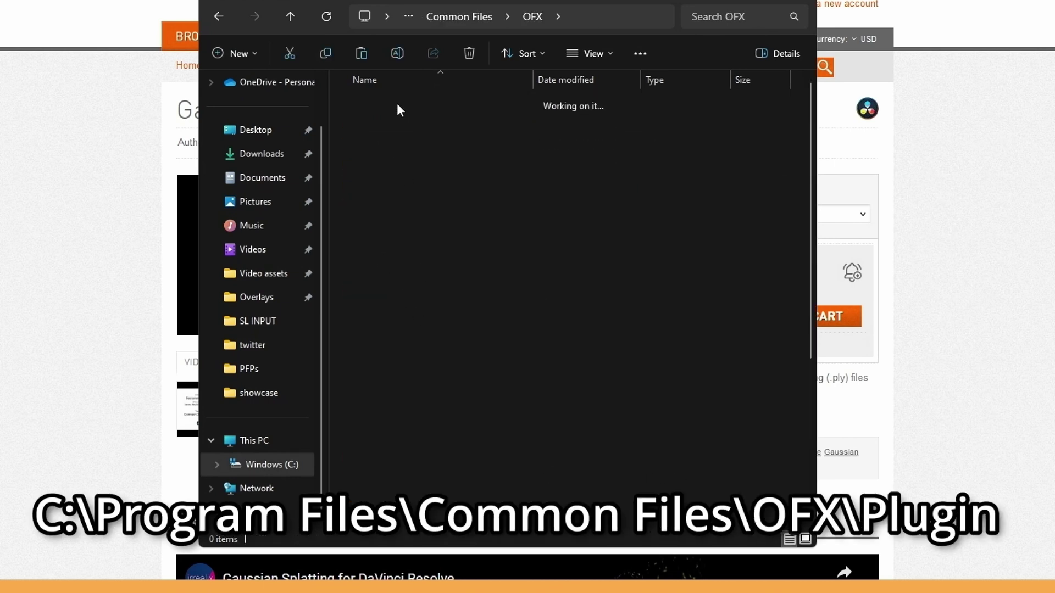
pyautogui.click(765, 314)
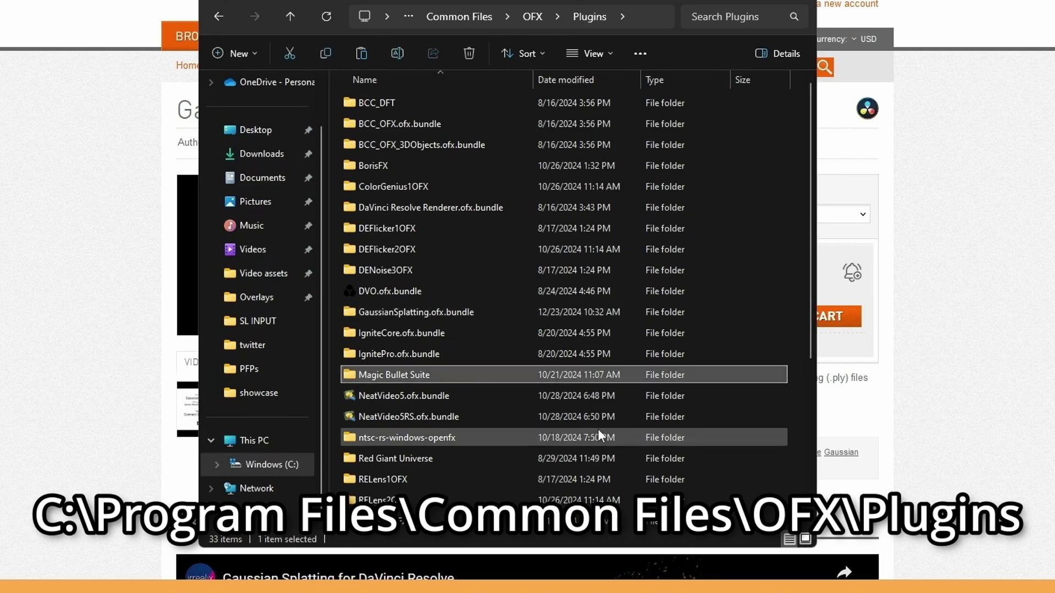
pyautogui.scroll(-5, 598, 429)
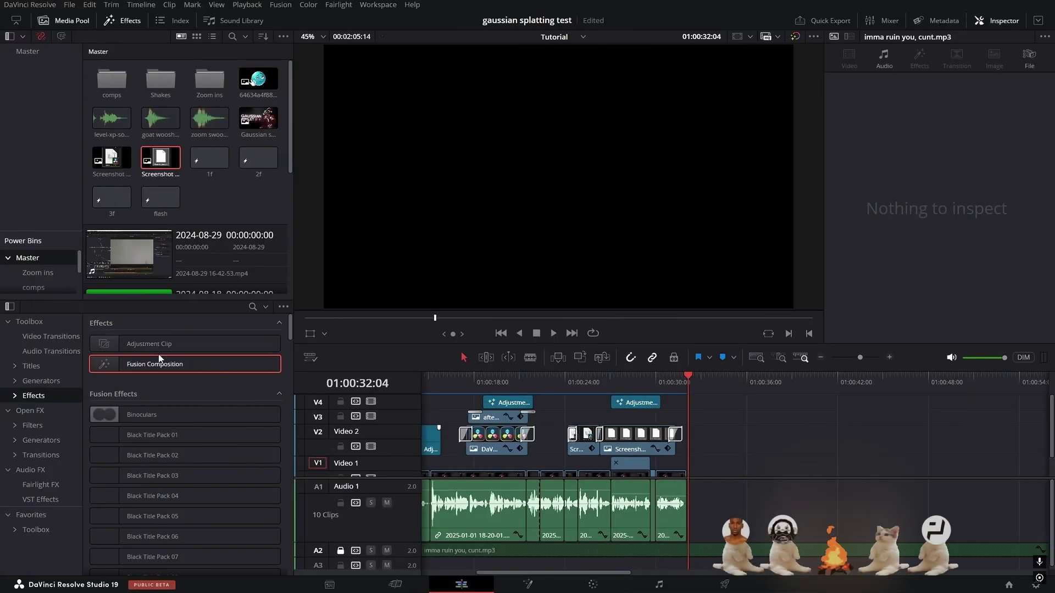
# Step: In DaVinci Resolve, add a Fusion Composition to Video 1 after the last clip and open it on the Fusion page
pyautogui.moveTo(158, 357); pyautogui.dragTo(706, 461)
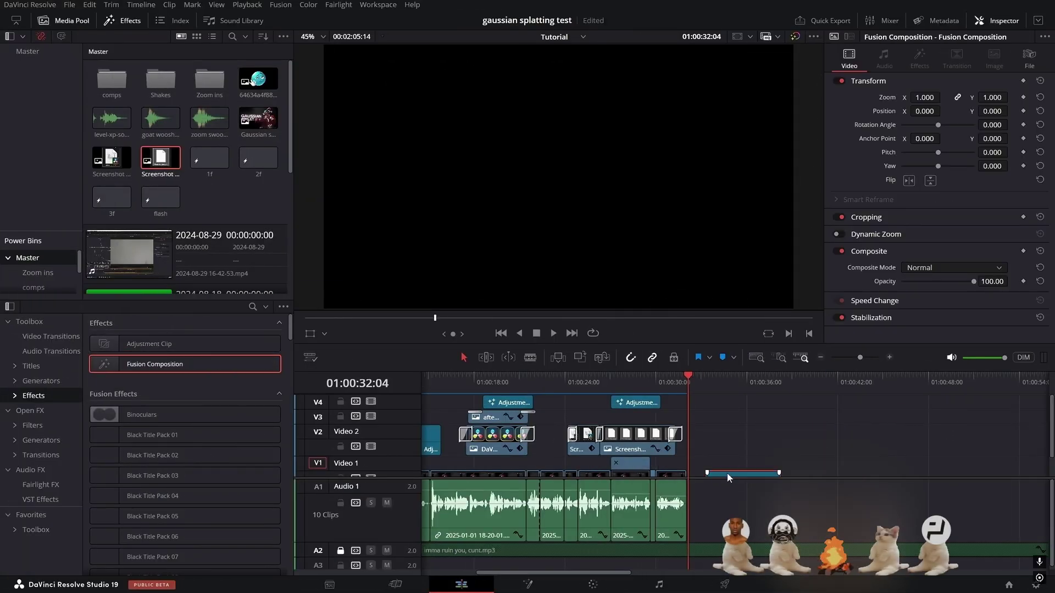
pyautogui.click(723, 380)
pyautogui.hotkey('shift', '5')
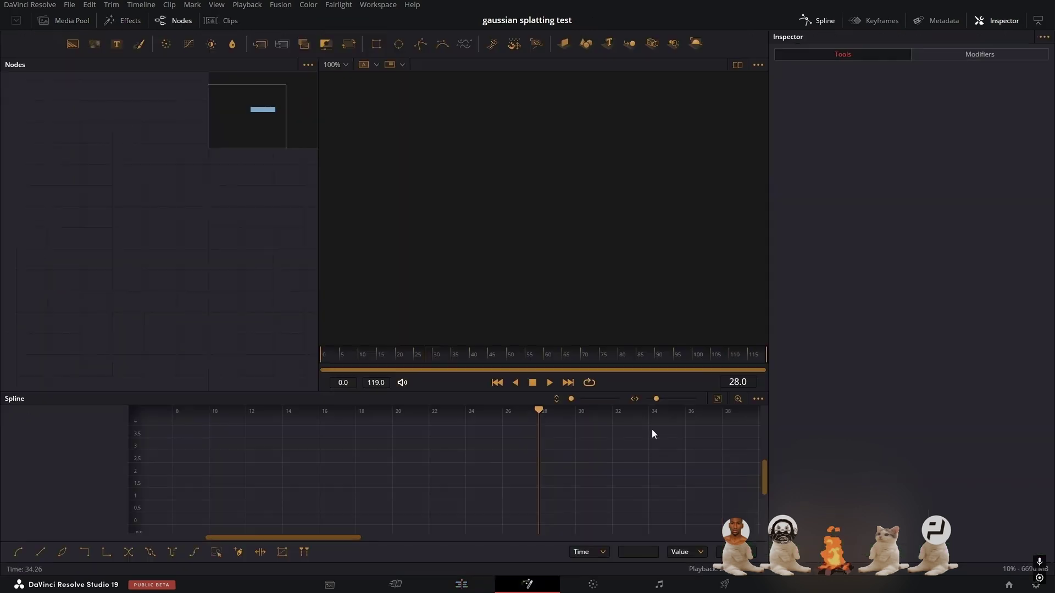
# Step: Add a Gaussian Splatting node to the empty composition and show it in the viewer
pyautogui.hotkey('shift', 'space')
pyautogui.write('GAY')
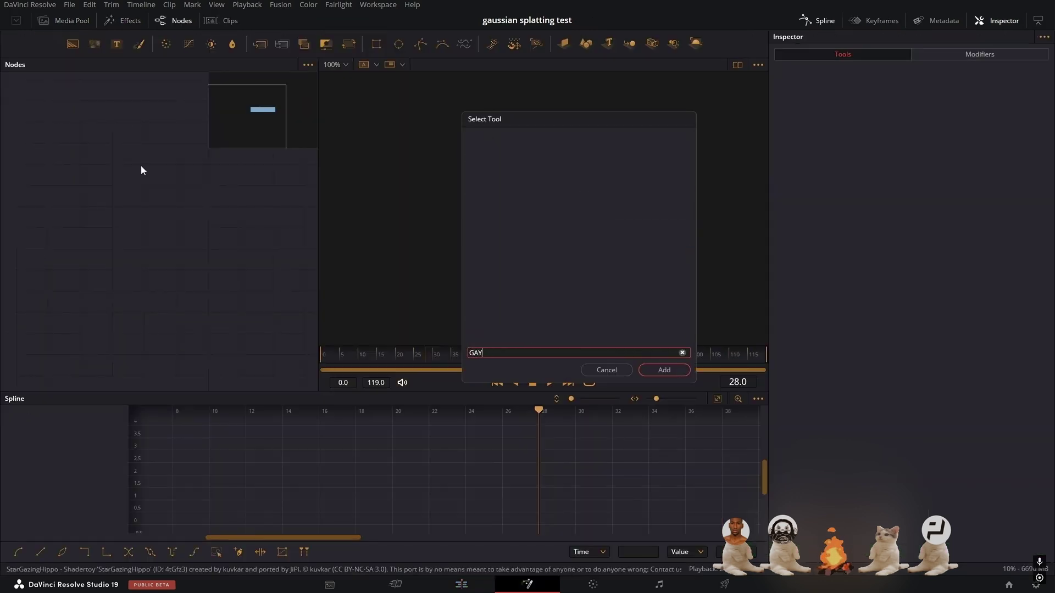
pyautogui.press('BackSpace')
pyautogui.write('USS')
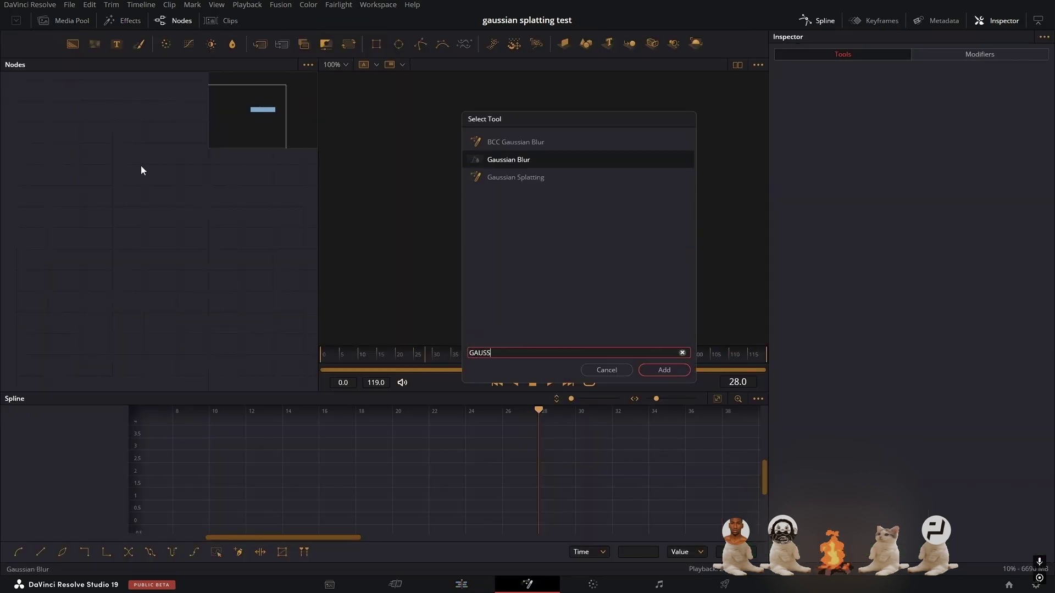
pyautogui.press('Down')
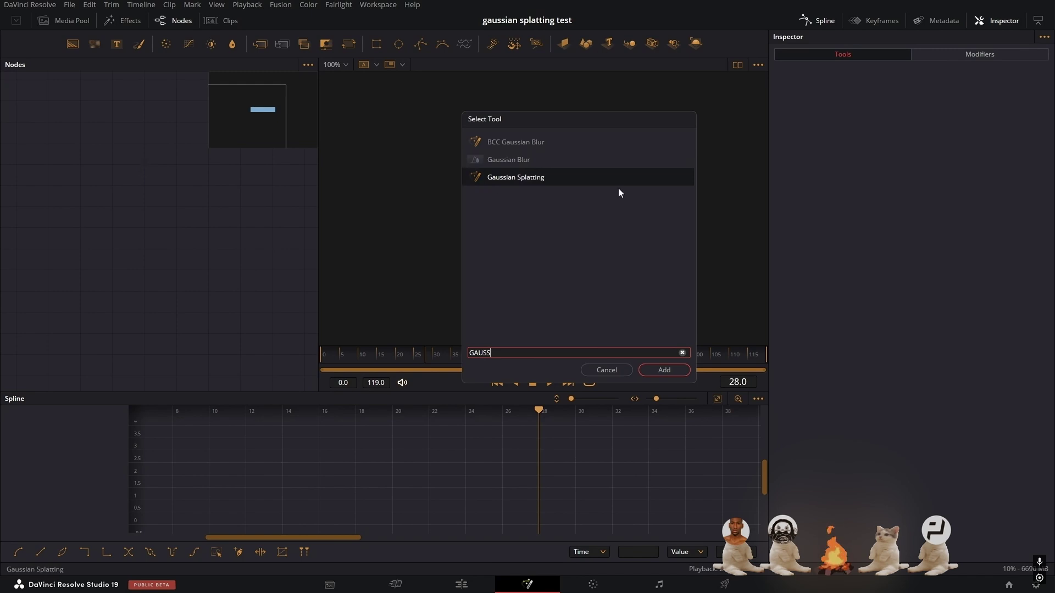
pyautogui.write('SS')
pyautogui.press('Return')
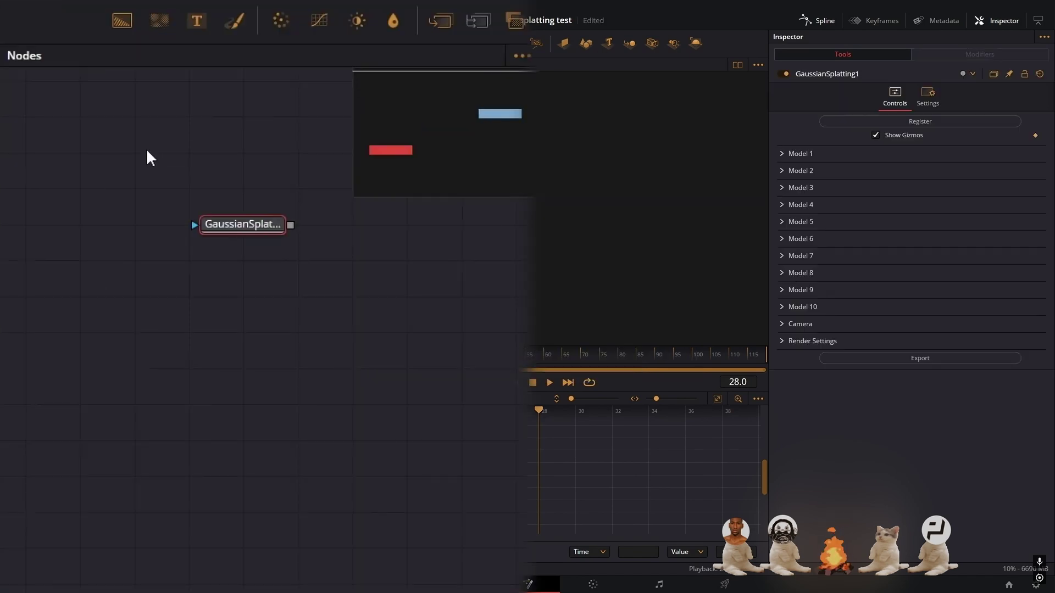
pyautogui.press('1')
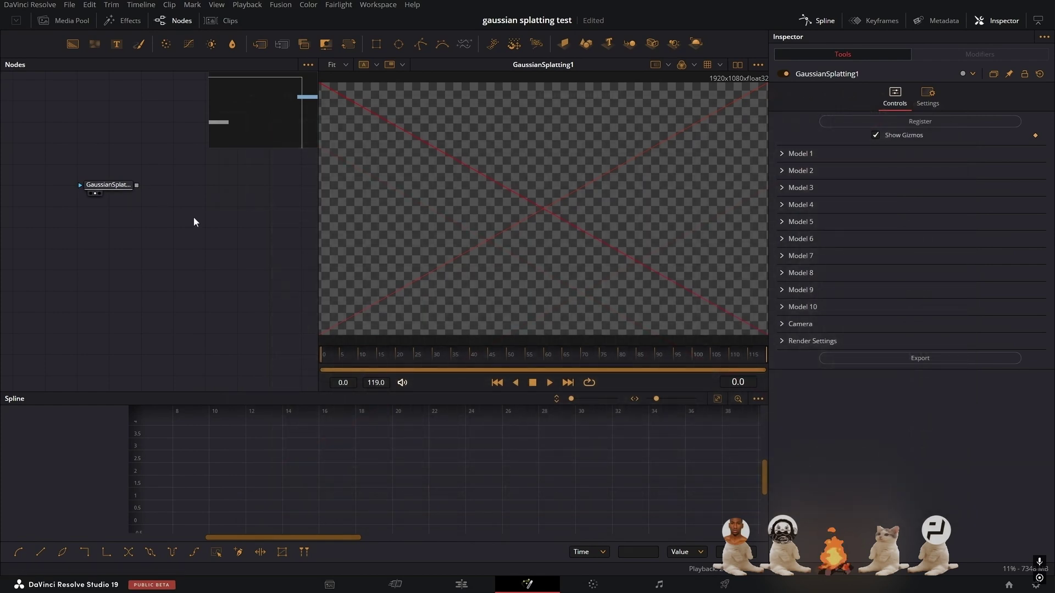
# Step: Add a Clean Plate node beside the Gaussian Splatting node and shift the Gaussian Splatting node slightly down
pyautogui.hotkey('shift', 'space')
pyautogui.write('CLEA')
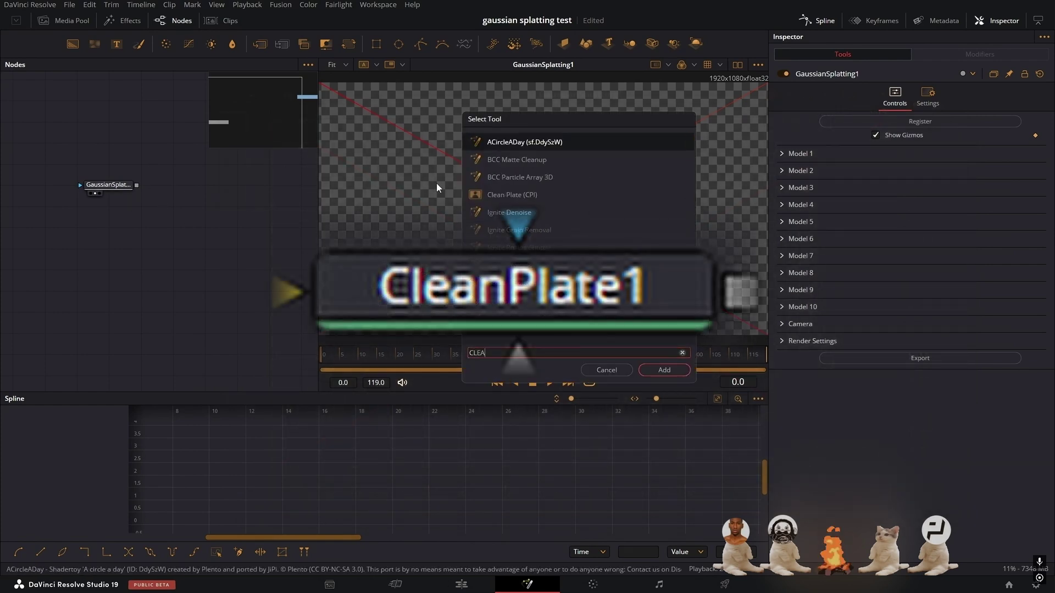
pyautogui.click(668, 370)
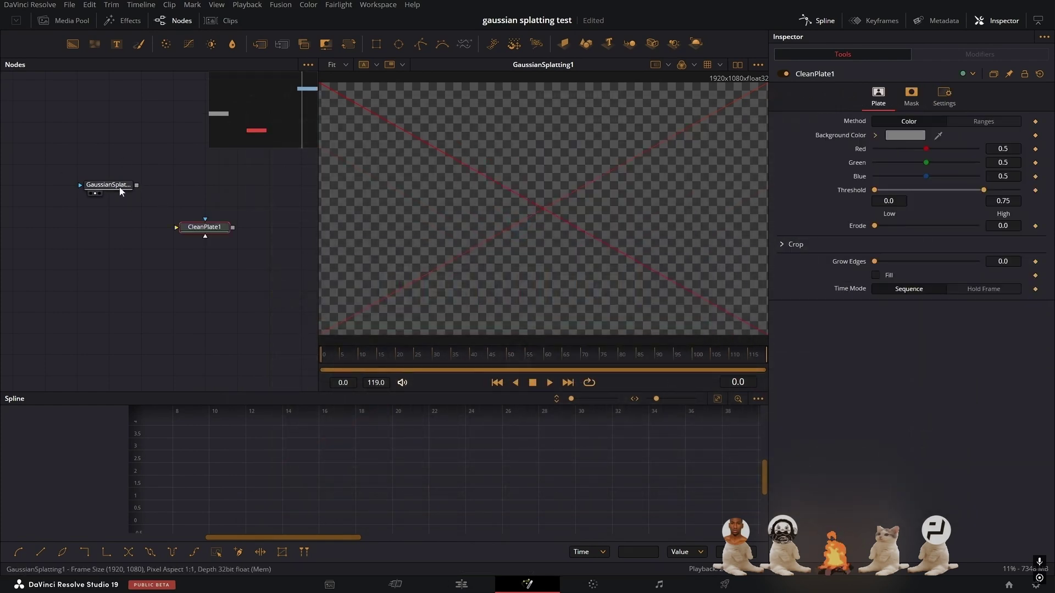
pyautogui.moveTo(119, 187); pyautogui.dragTo(120, 208)
# Step: Add a second Gaussian Splatting node below the first and rename it watermark
pyautogui.hotkey('shift', 'space')
pyautogui.write('C')
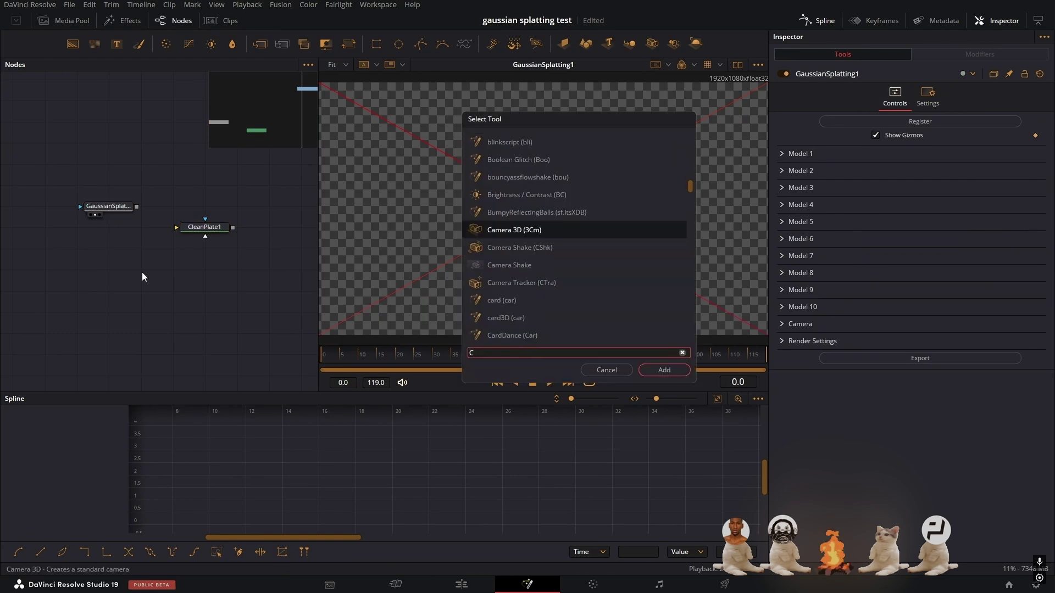
pyautogui.press('BackSpace')
pyautogui.write('GAU')
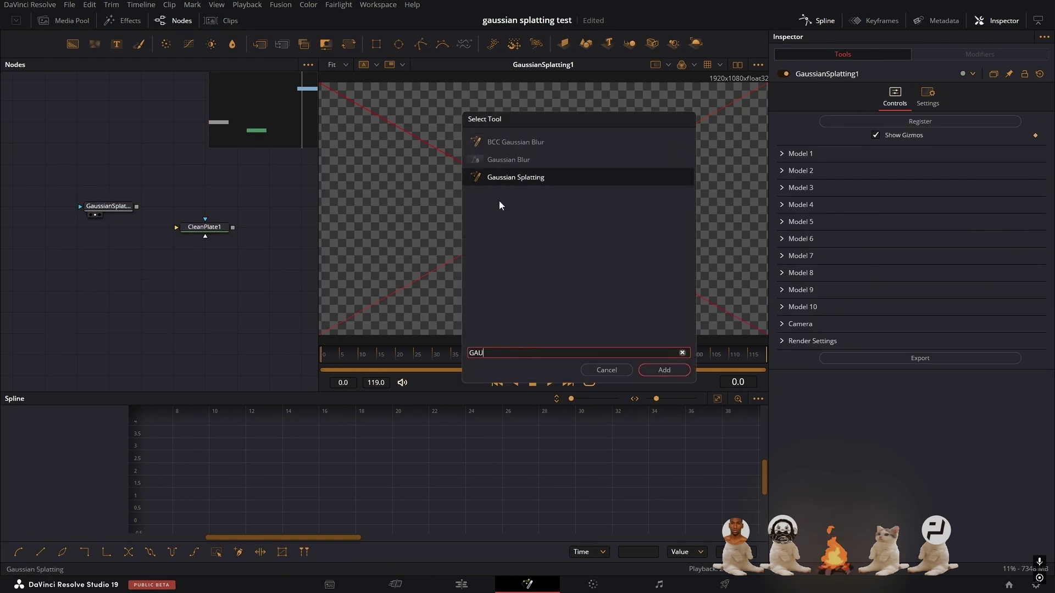
pyautogui.press('Return')
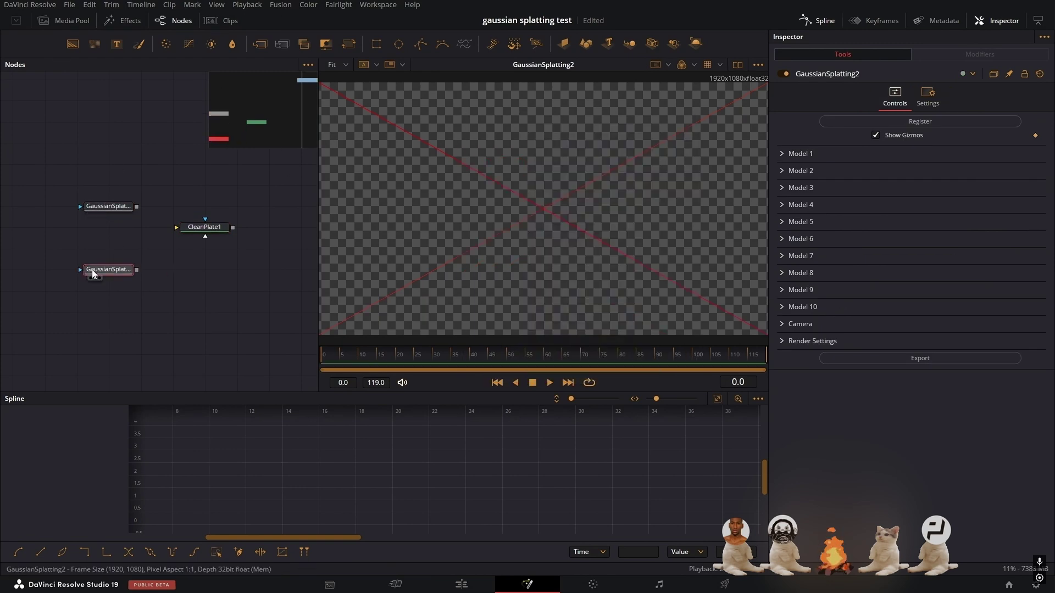
pyautogui.press('F2')
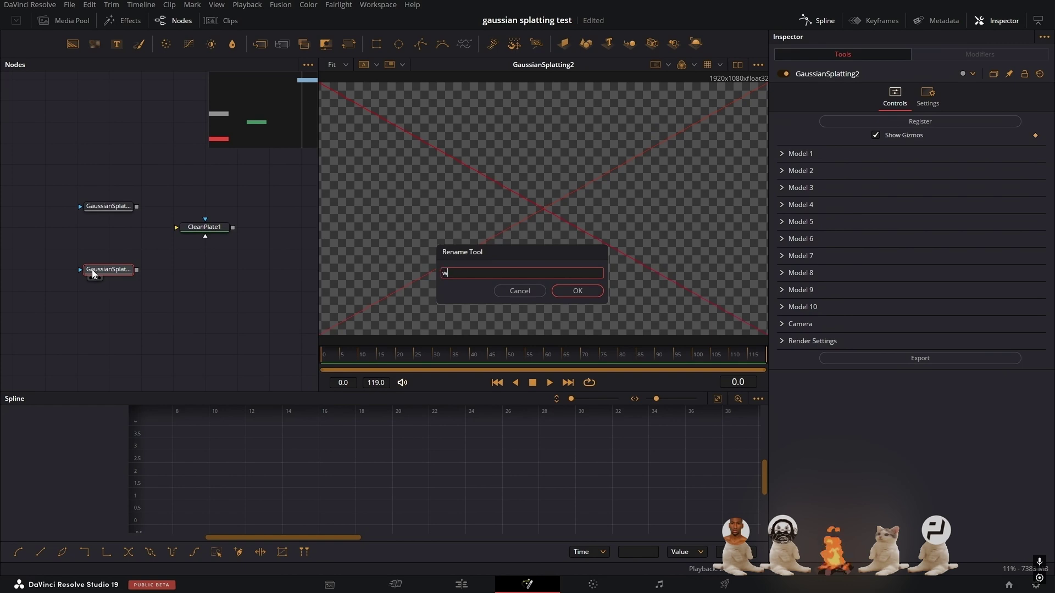
pyautogui.press('Return')
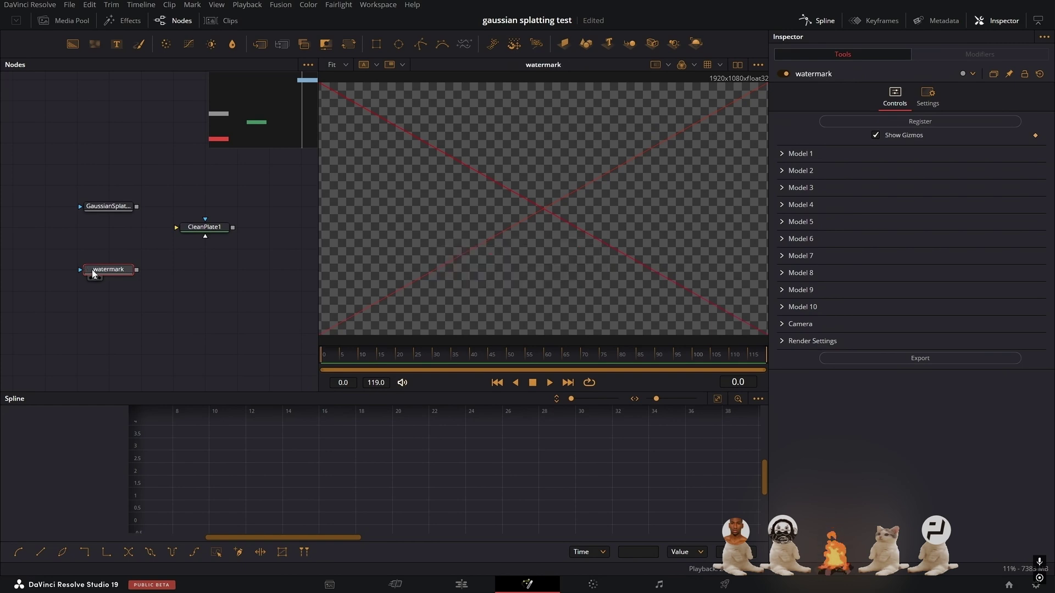
# Step: Connect the first Gaussian Splatting node to CleanPlate1's yellow input and the watermark node to its white input
pyautogui.click(201, 233)
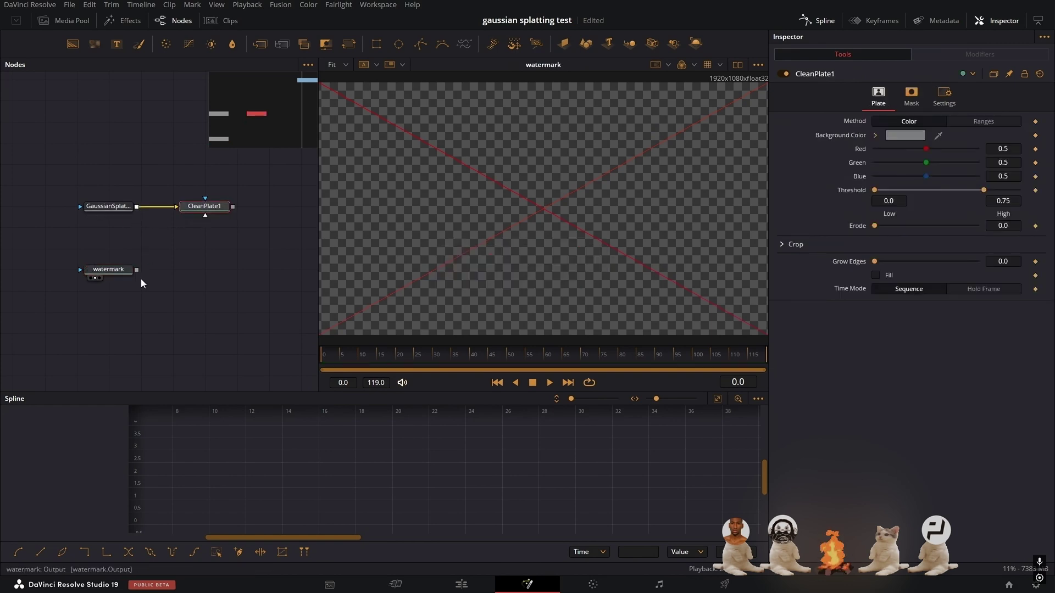
pyautogui.moveTo(136, 270); pyautogui.dragTo(177, 233)
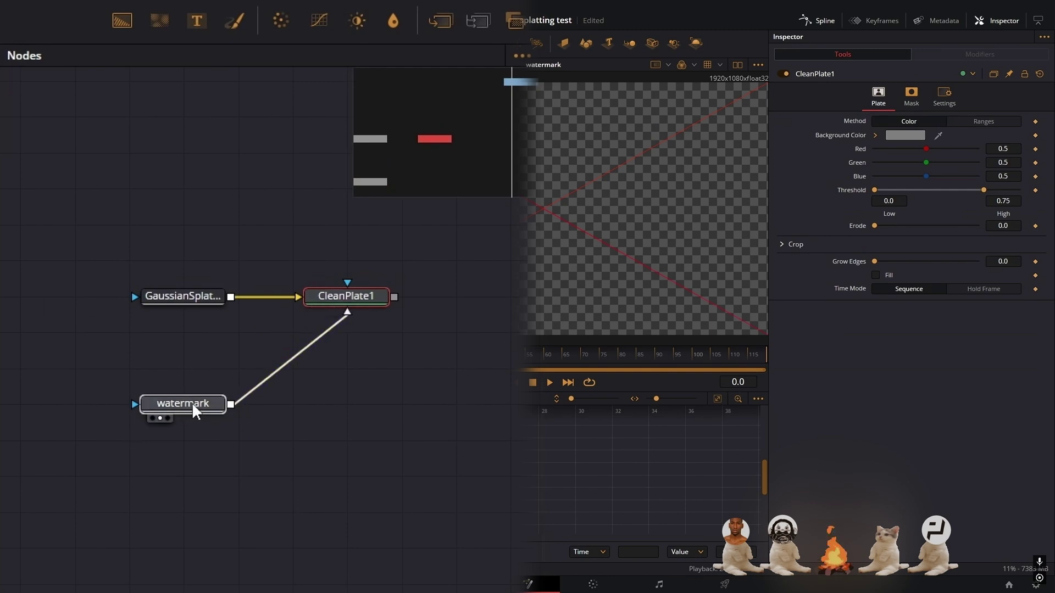
pyautogui.moveTo(193, 406); pyautogui.dragTo(290, 406)
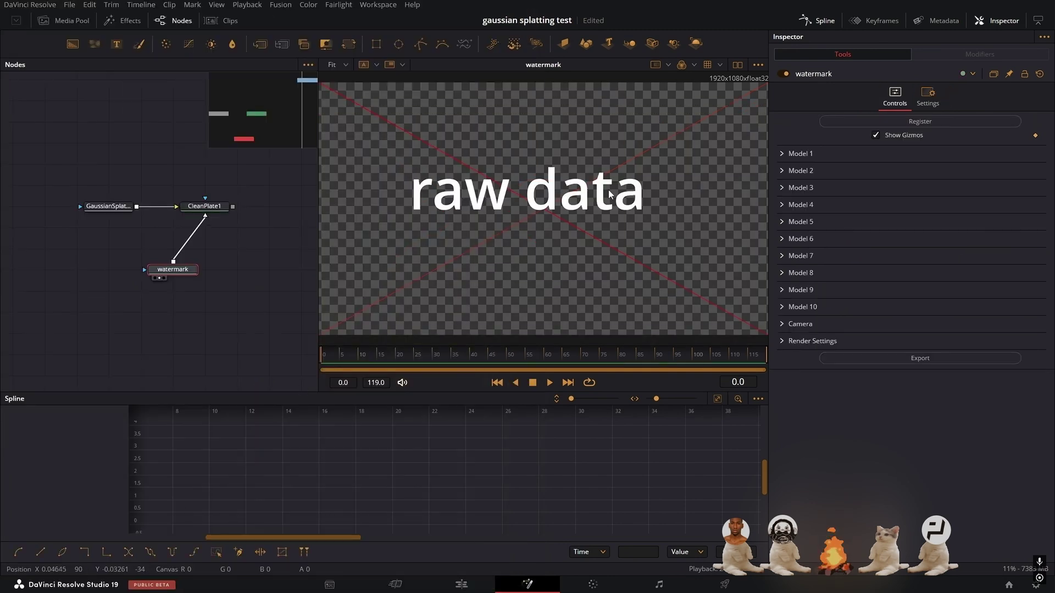
# Step: Show CleanPlate1 in the viewer and enable its Fill option
pyautogui.click(198, 207)
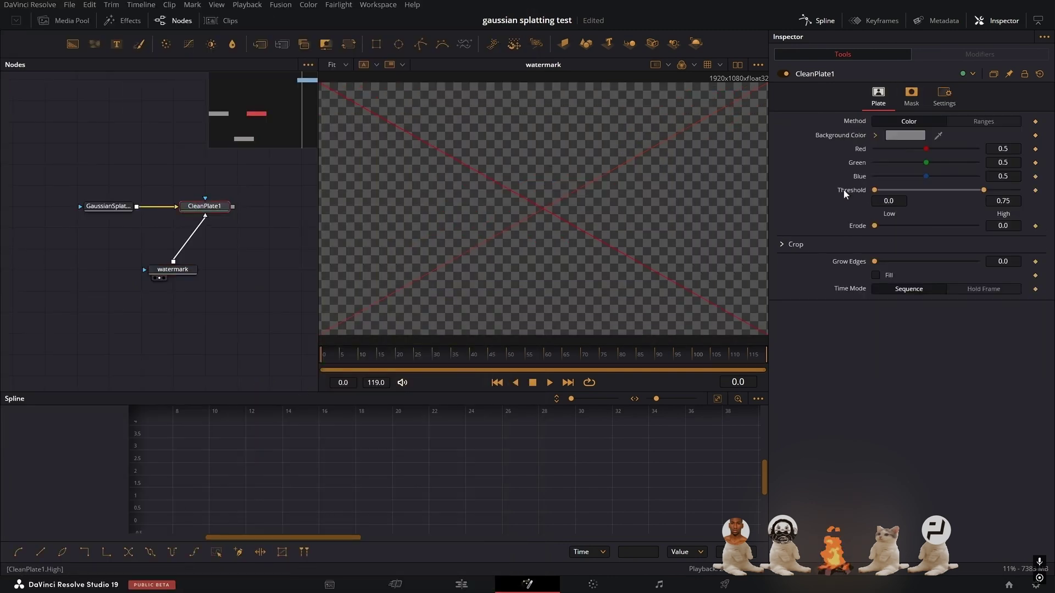
pyautogui.press('1')
pyautogui.click(875, 275)
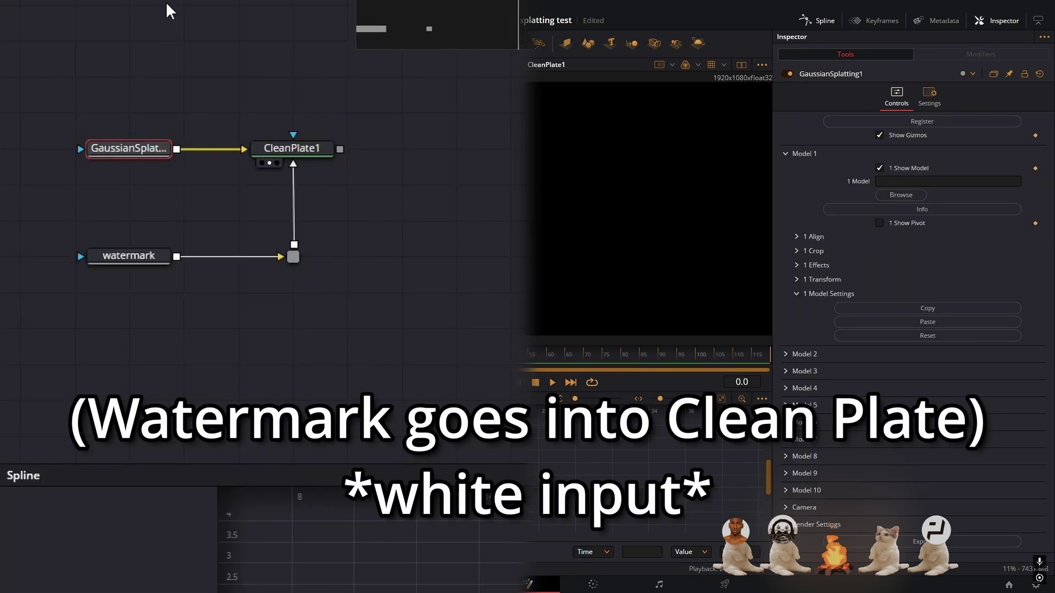
# Step: Load 12_23_2024.ply from the Downloads folder as Model 1 of the first Gaussian Splatting node
pyautogui.hotkey('alt', 'Tab')
pyautogui.click(587, 245)
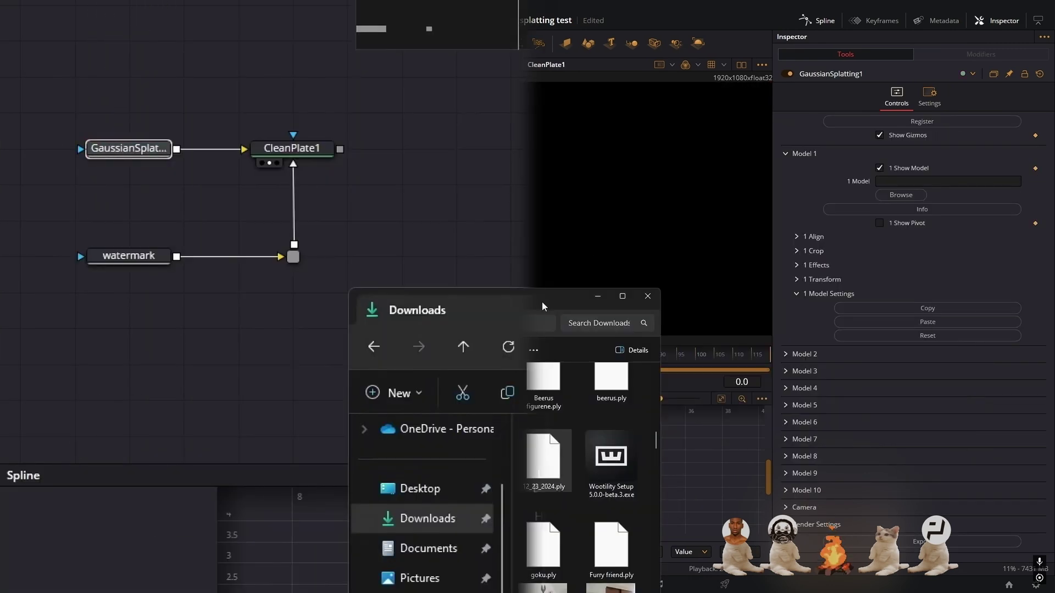
pyautogui.moveTo(543, 456); pyautogui.dragTo(948, 181)
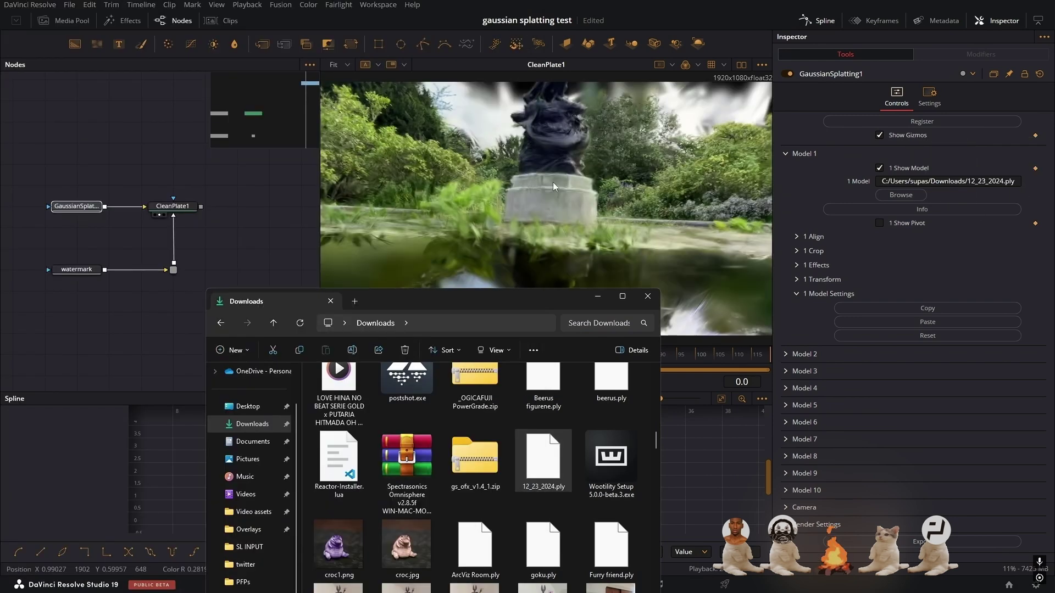
# Step: Play the composition in the viewer and scrub the playhead back to frame 0 to check the loaded splat
pyautogui.click(470, 208)
pyautogui.moveTo(345, 91); pyautogui.dragTo(745, 302)
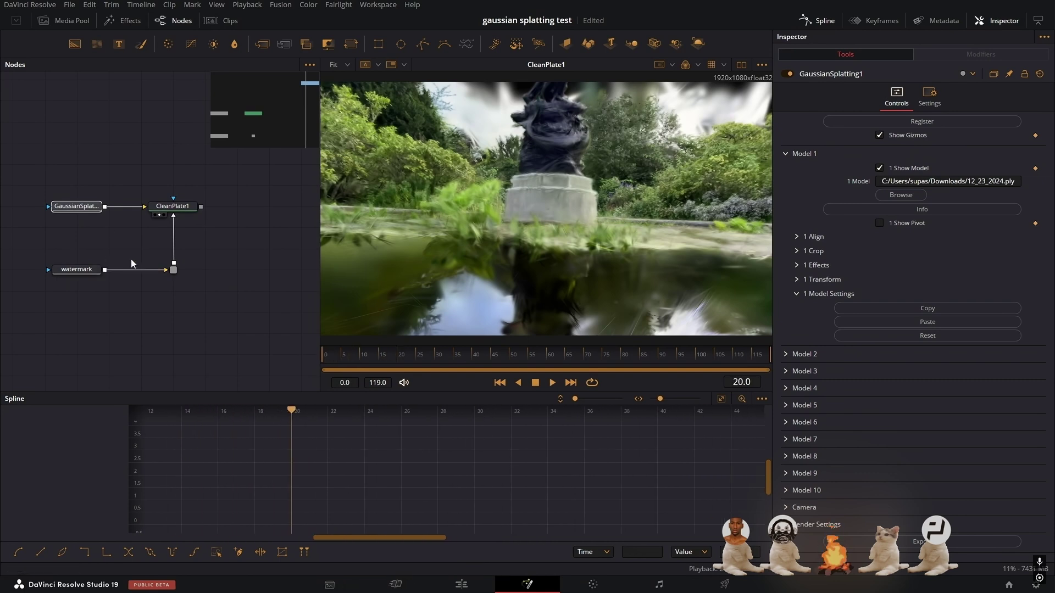
pyautogui.press('space')
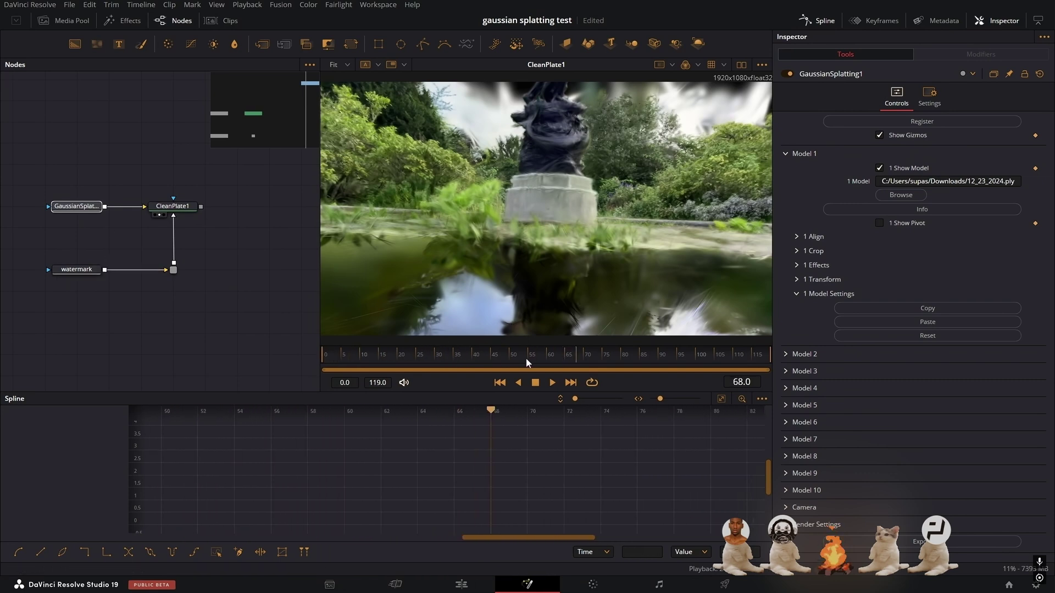
pyautogui.moveTo(525, 359); pyautogui.dragTo(285, 364)
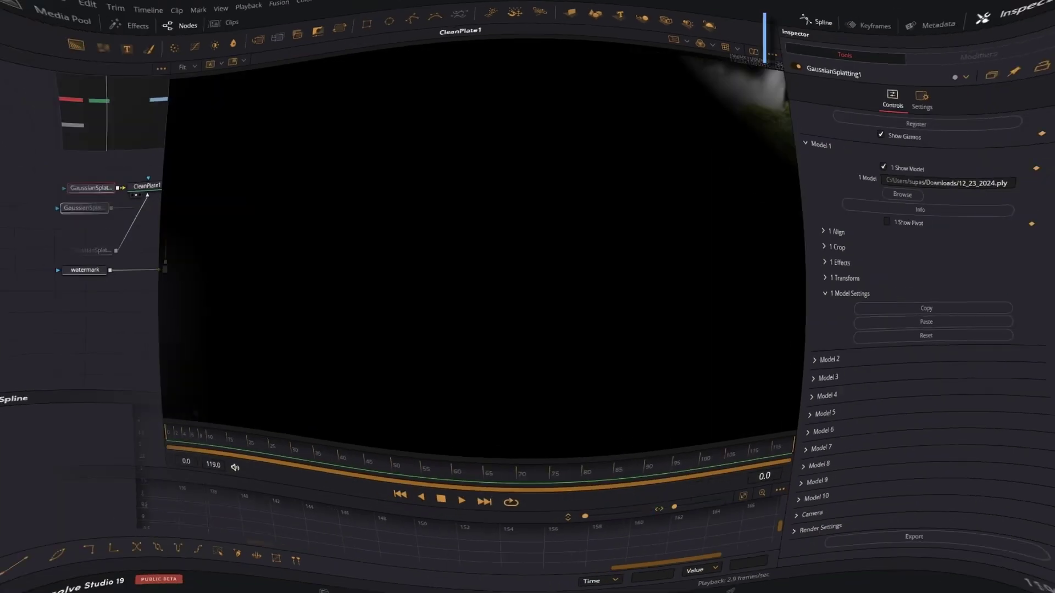
# Step: Load ArcViz Room.ply from the Downloads folder as Model 1 of the first Gaussian Splatting node
pyautogui.hotkey('alt', 'Tab')
pyautogui.hotkey('alt', 'Tab')
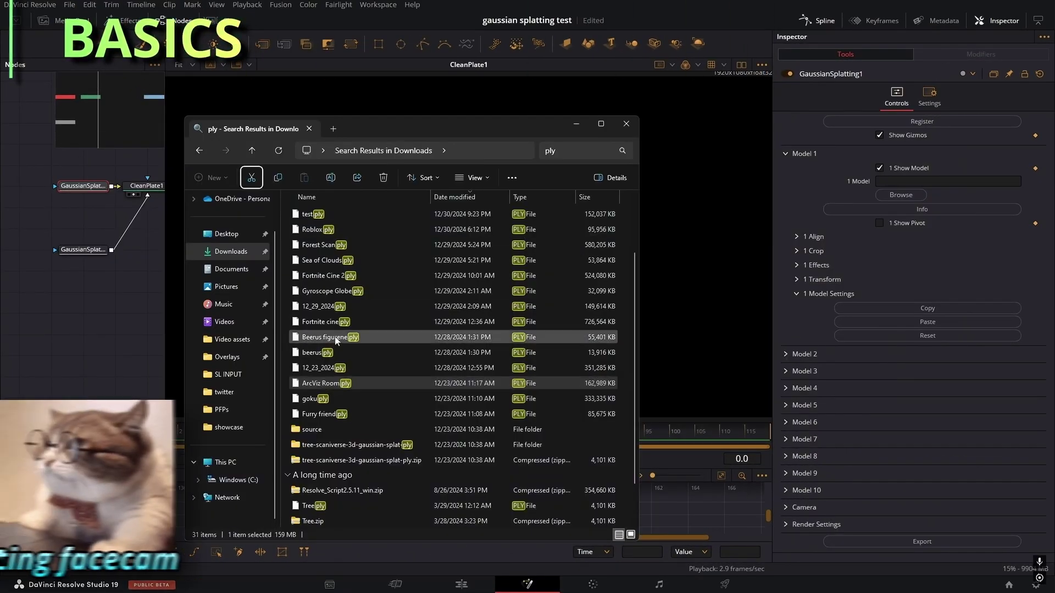
pyautogui.moveTo(330, 383); pyautogui.dragTo(946, 184)
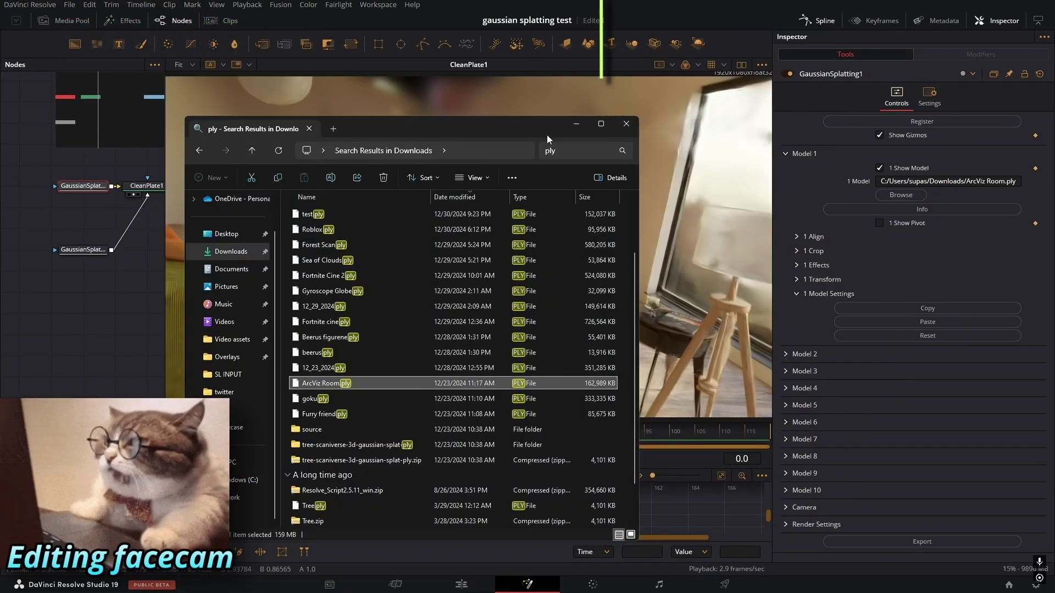
pyautogui.click(575, 124)
# Step: Align Model 1 with an Anchor Point Z of about -0.146 and a Z rotation of about 6.5
pyautogui.click(798, 237)
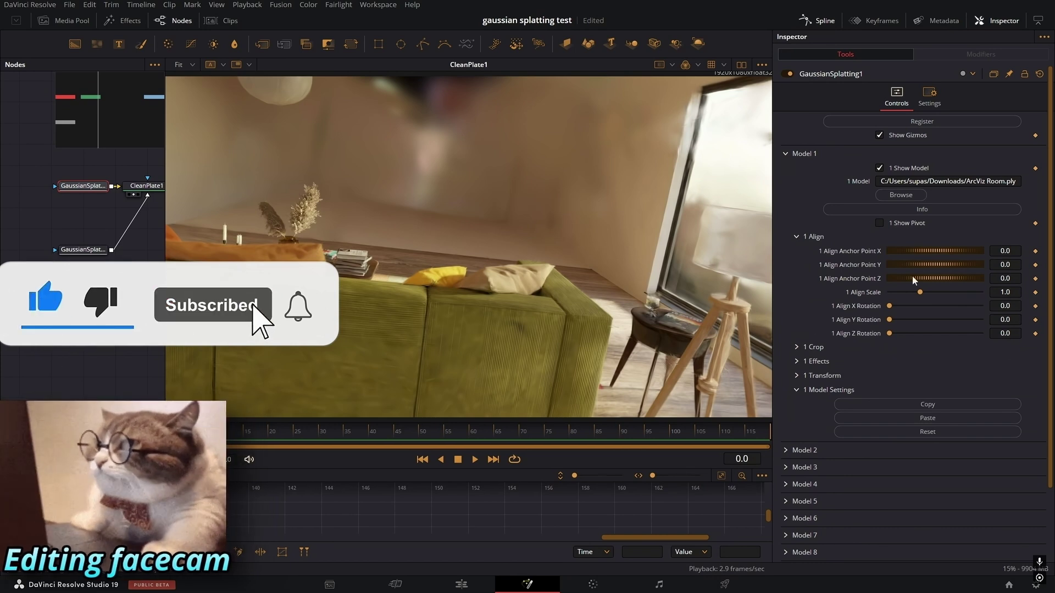
pyautogui.moveTo(944, 280)
pyautogui.mouseDown()
pyautogui.moveTo(968, 269)
pyautogui.moveTo(928, 273)
pyautogui.mouseUp()
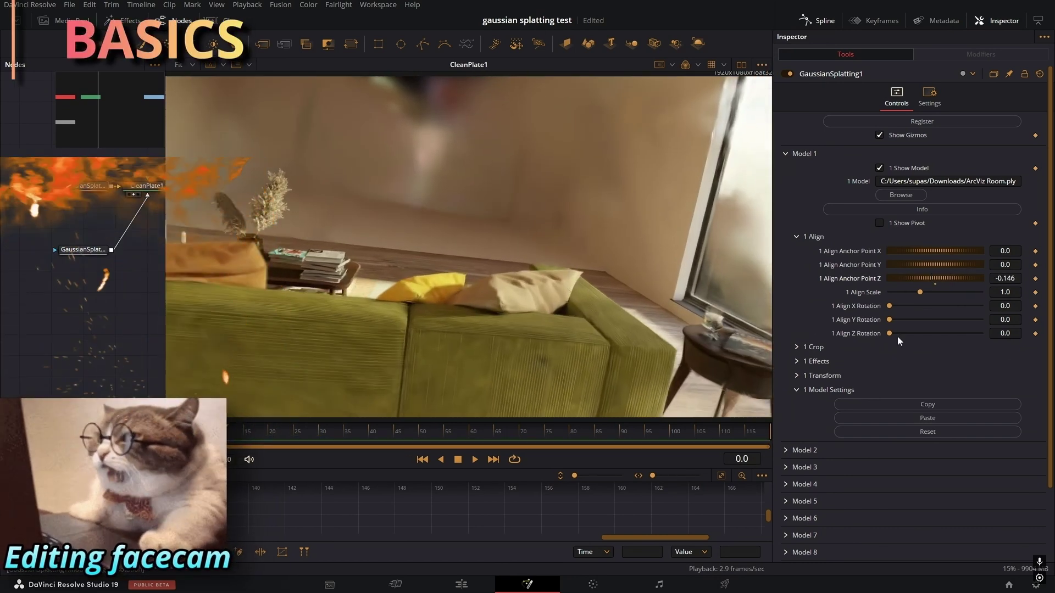
pyautogui.moveTo(889, 333); pyautogui.dragTo(869, 312)
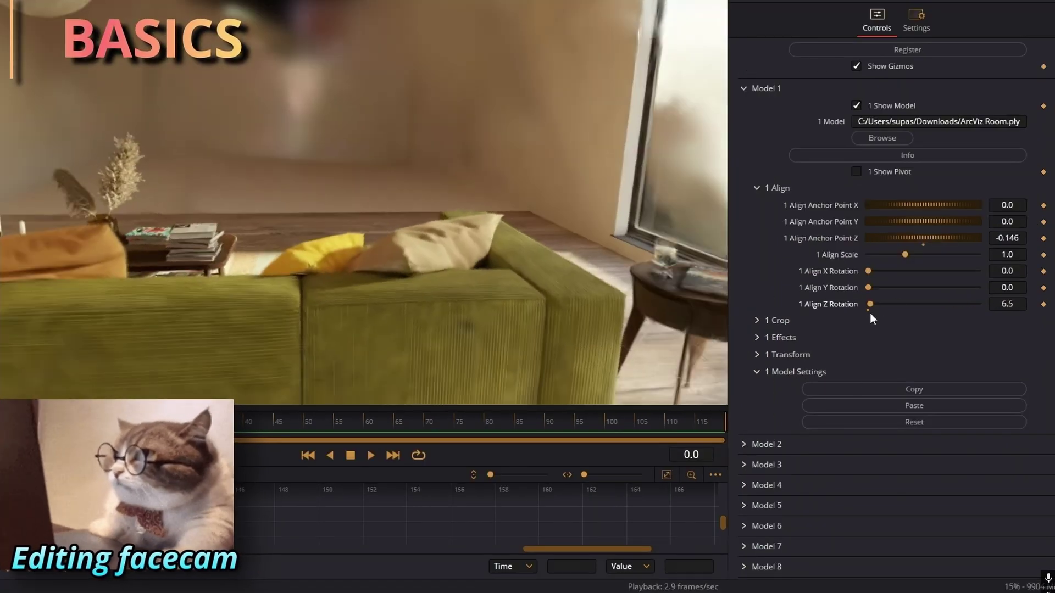
# Step: Place the camera at about X -0.388, Y 0.11, Z -0.571 and turn it to a Y rotation of about 194.4
pyautogui.scroll(-3, 836, 427)
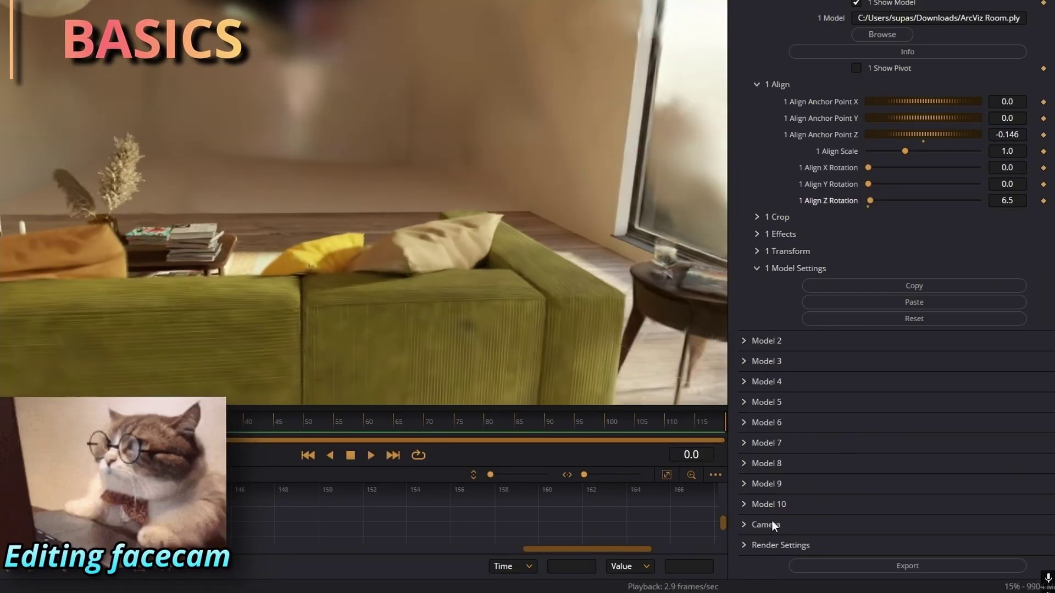
pyautogui.scroll(-3, 879, 525)
pyautogui.moveTo(915, 379); pyautogui.dragTo(925, 383)
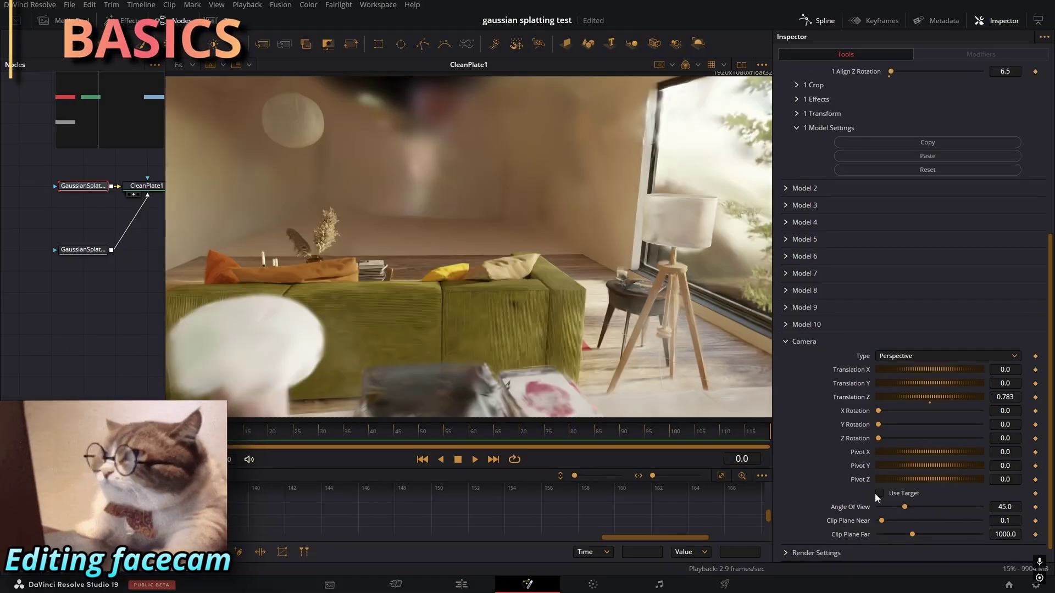
pyautogui.moveTo(878, 412); pyautogui.dragTo(923, 423)
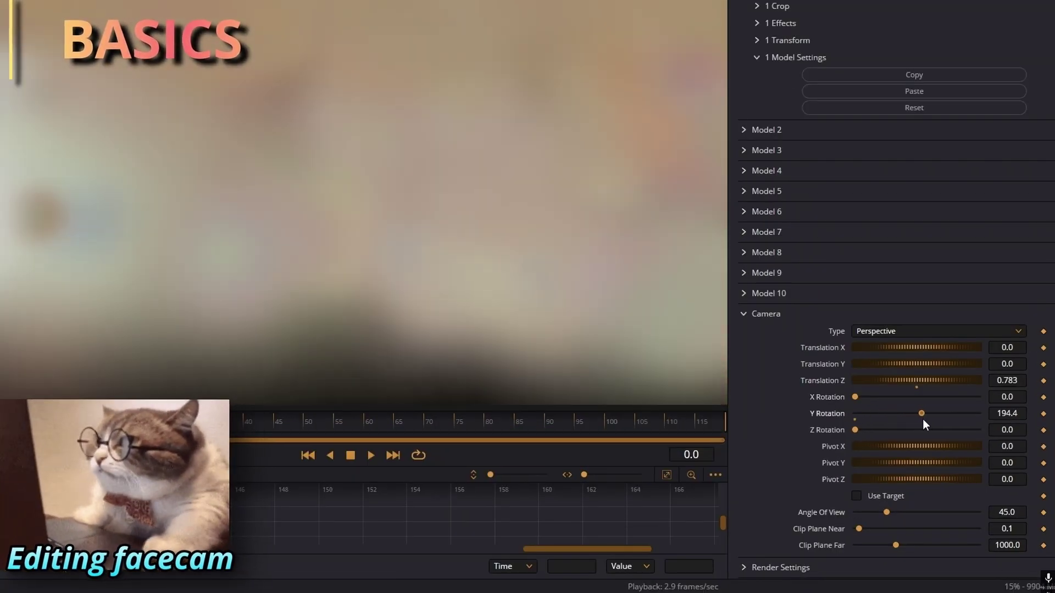
pyautogui.moveTo(934, 380); pyautogui.dragTo(761, 390)
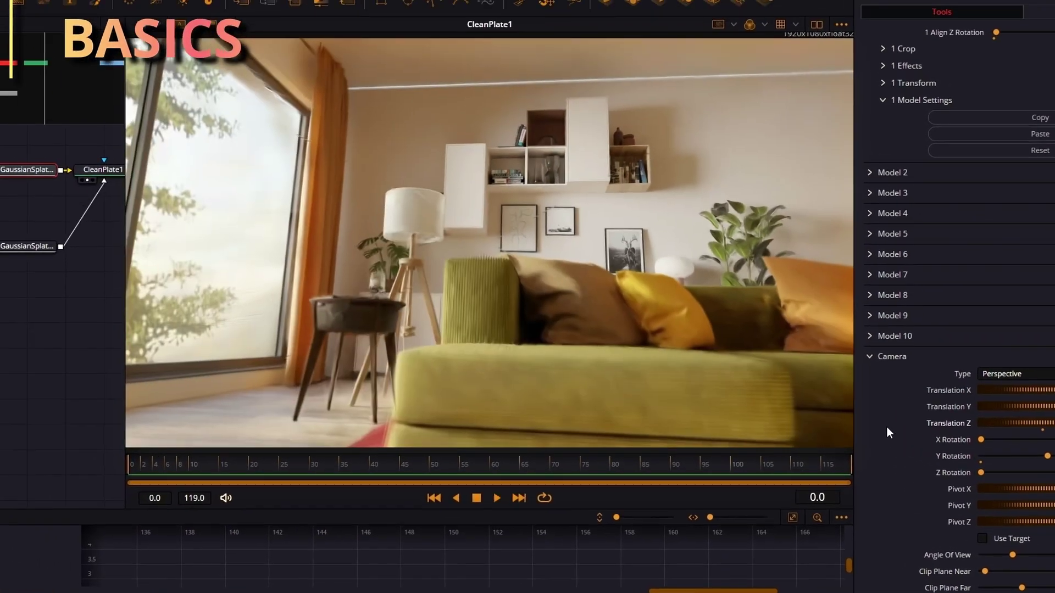
pyautogui.moveTo(887, 426)
pyautogui.mouseDown()
pyautogui.moveTo(856, 429)
pyautogui.moveTo(879, 426)
pyautogui.mouseUp()
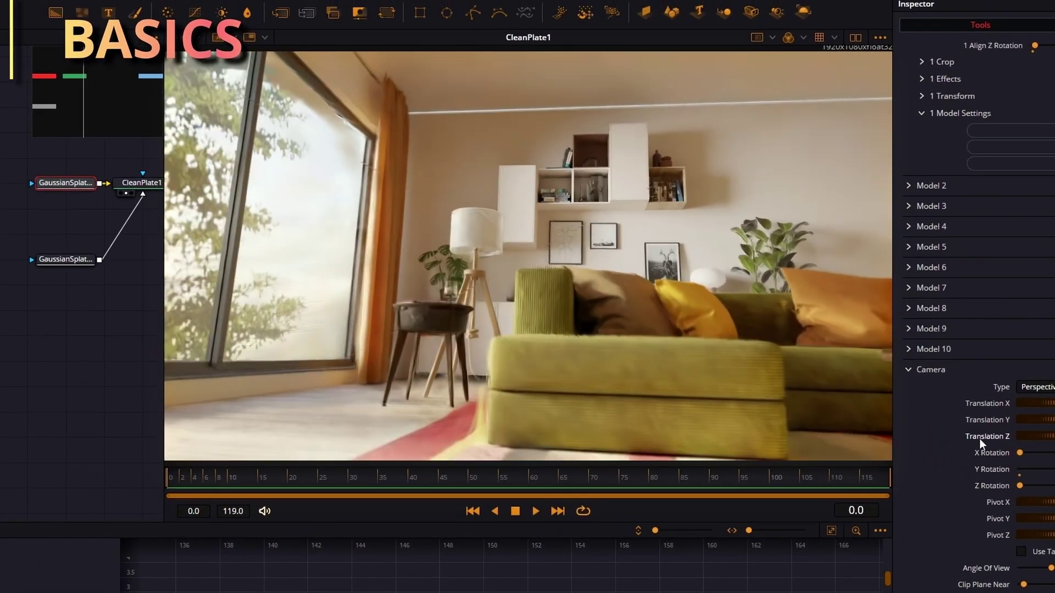
pyautogui.moveTo(1032, 403); pyautogui.dragTo(1052, 419)
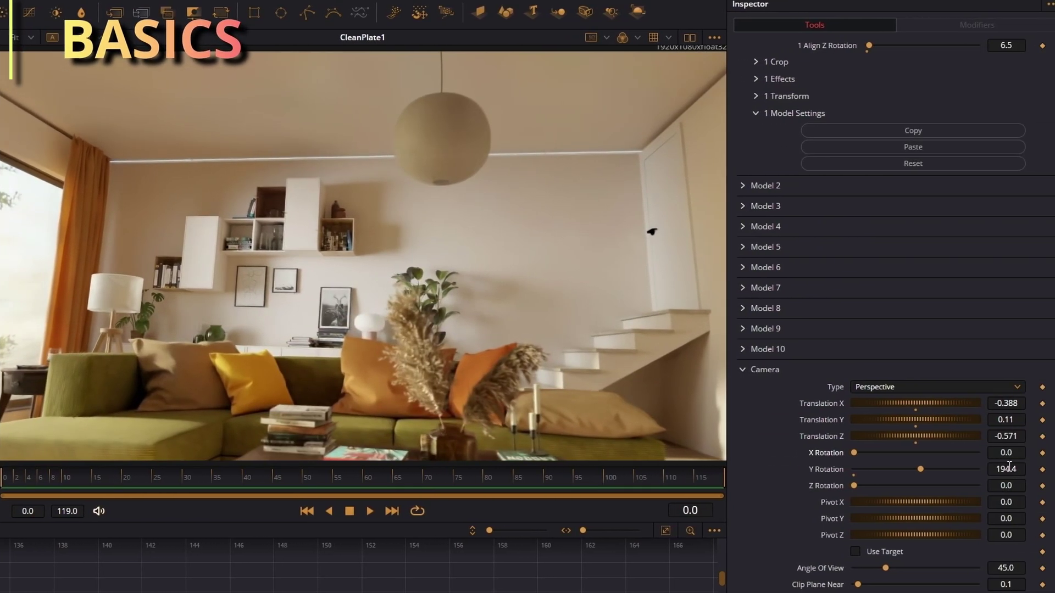
# Step: Adjust the camera rotation to about X 352.2, Y 192.7 and Z 360 so the room is viewed level
pyautogui.moveTo(1012, 470); pyautogui.dragTo(1002, 470)
pyautogui.moveTo(1009, 452); pyautogui.dragTo(1052, 453)
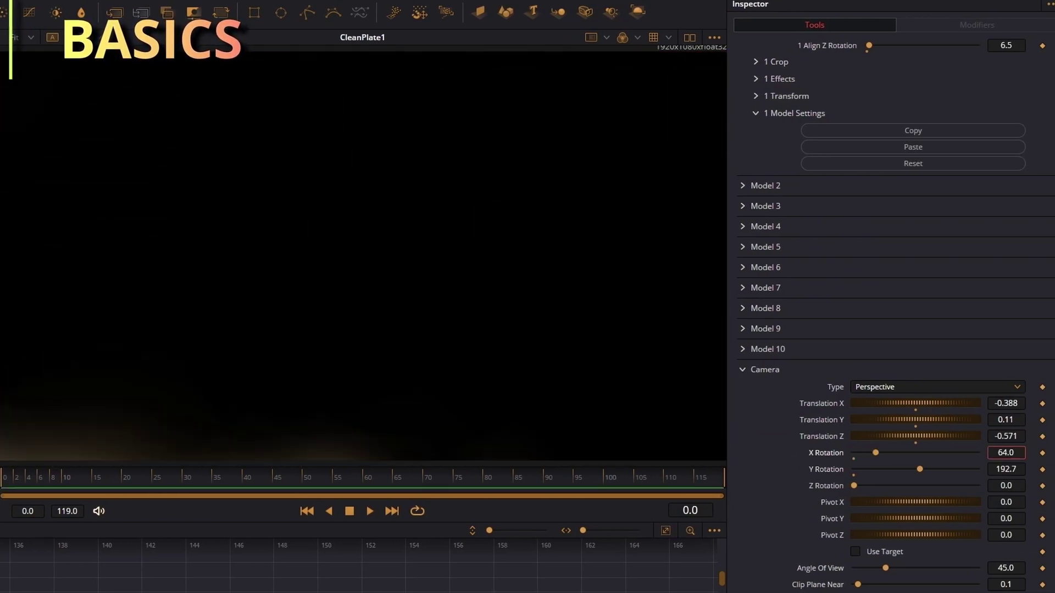
pyautogui.moveTo(875, 452); pyautogui.dragTo(974, 453)
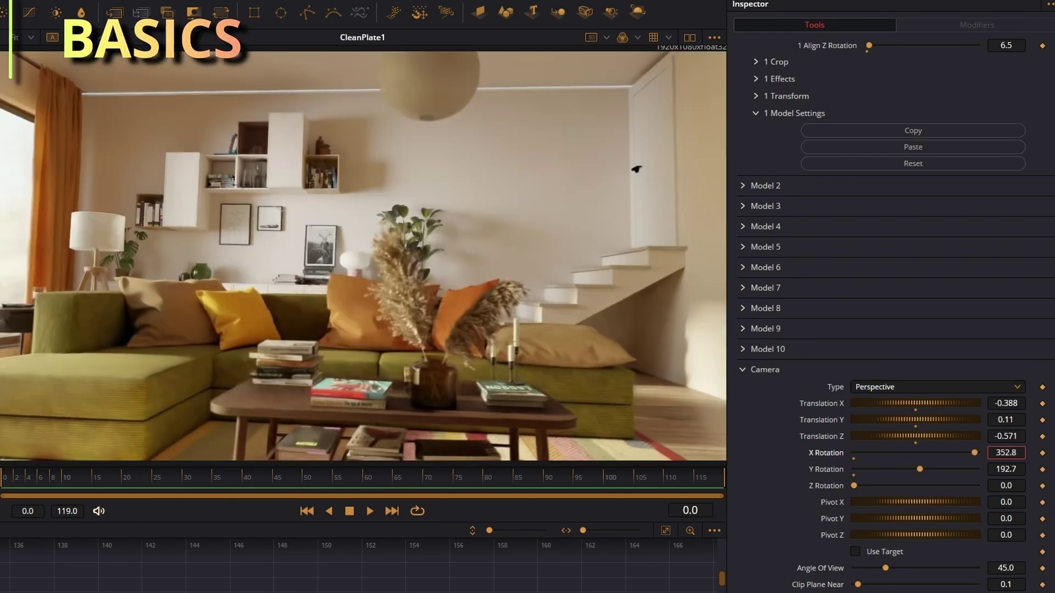
pyautogui.moveTo(635, 169); pyautogui.dragTo(636, 164)
pyautogui.moveTo(853, 486); pyautogui.dragTo(977, 486)
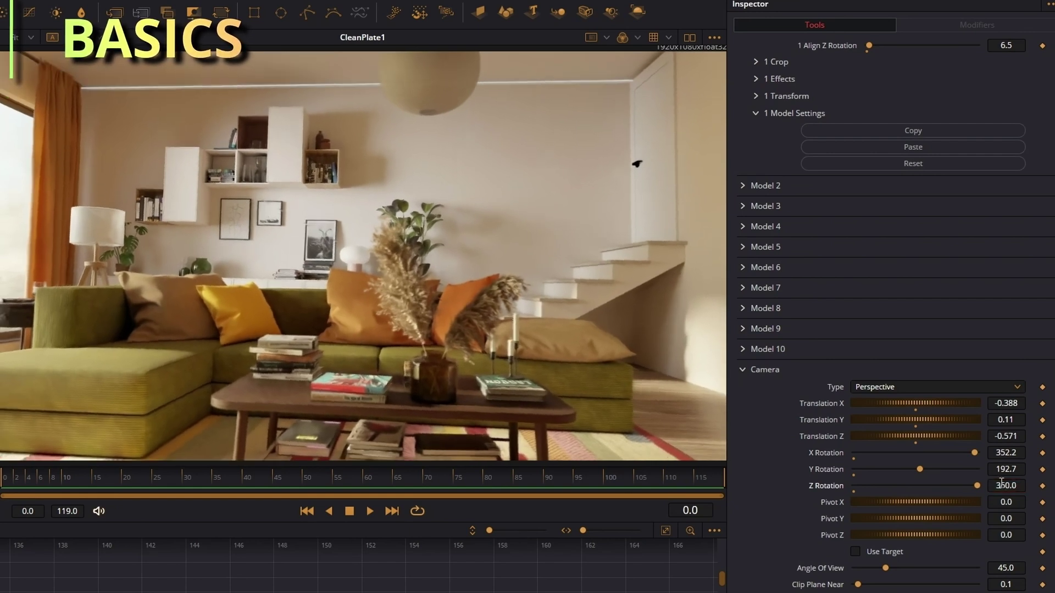
# Step: Fine-tune Model 1's alignment rotation to about X 0.9, Y 7.7 and Z 6.9
pyautogui.scroll(10, 1001, 483)
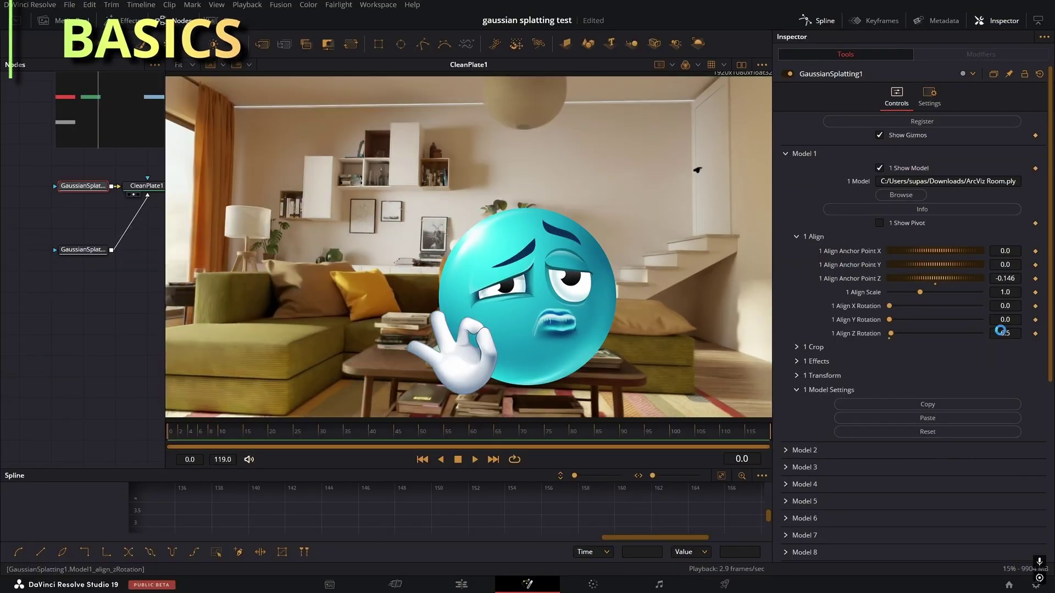
pyautogui.moveTo(1000, 330); pyautogui.dragTo(1005, 305)
pyautogui.moveTo(999, 319)
pyautogui.mouseDown()
pyautogui.moveTo(1035, 319)
pyautogui.moveTo(1002, 320)
pyautogui.mouseUp()
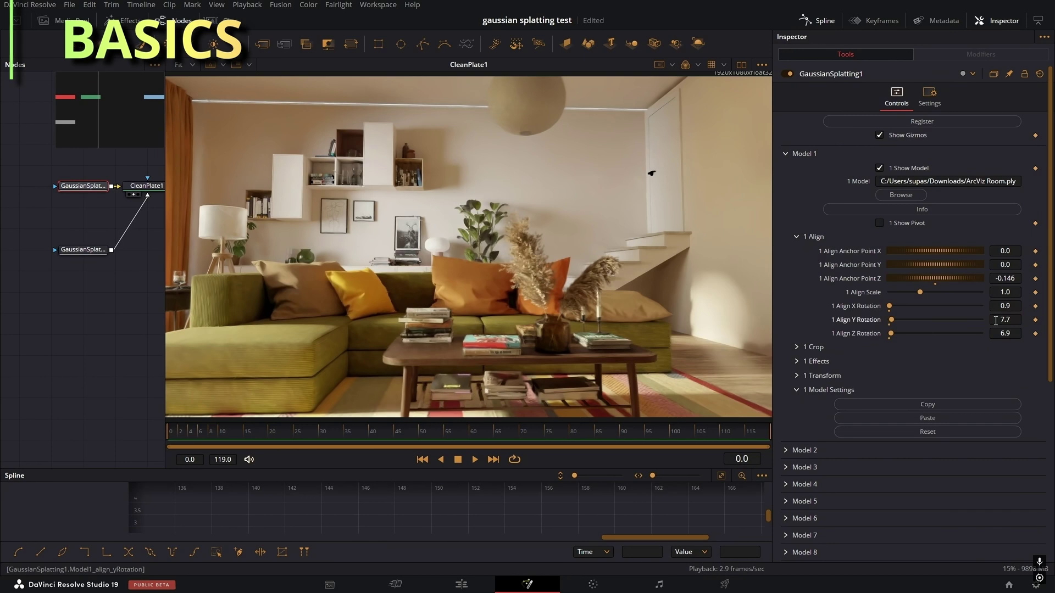
# Step: Try an inverted box crop shape with preview on Model 1, at size 0.694 and center X about -0.436
pyautogui.click(768, 256)
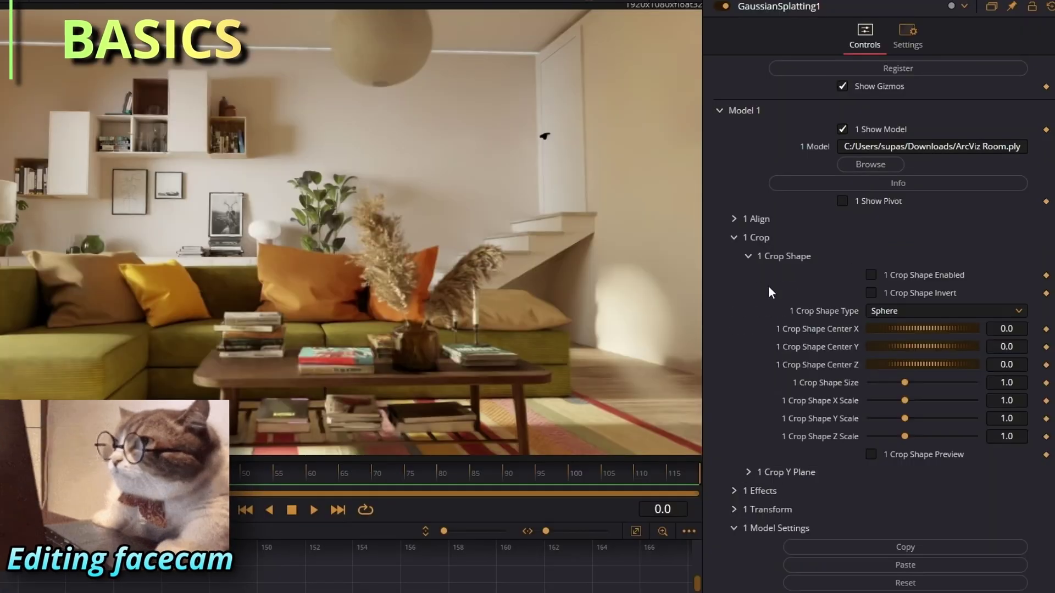
pyautogui.click(870, 275)
pyautogui.moveTo(910, 328); pyautogui.dragTo(888, 313)
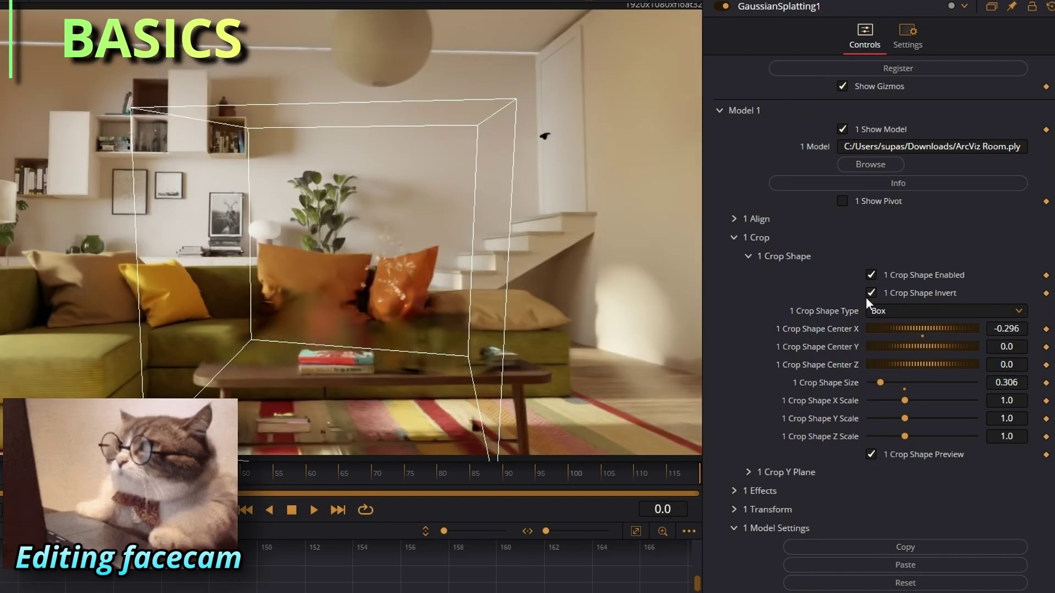
pyautogui.moveTo(1005, 328); pyautogui.dragTo(1044, 328)
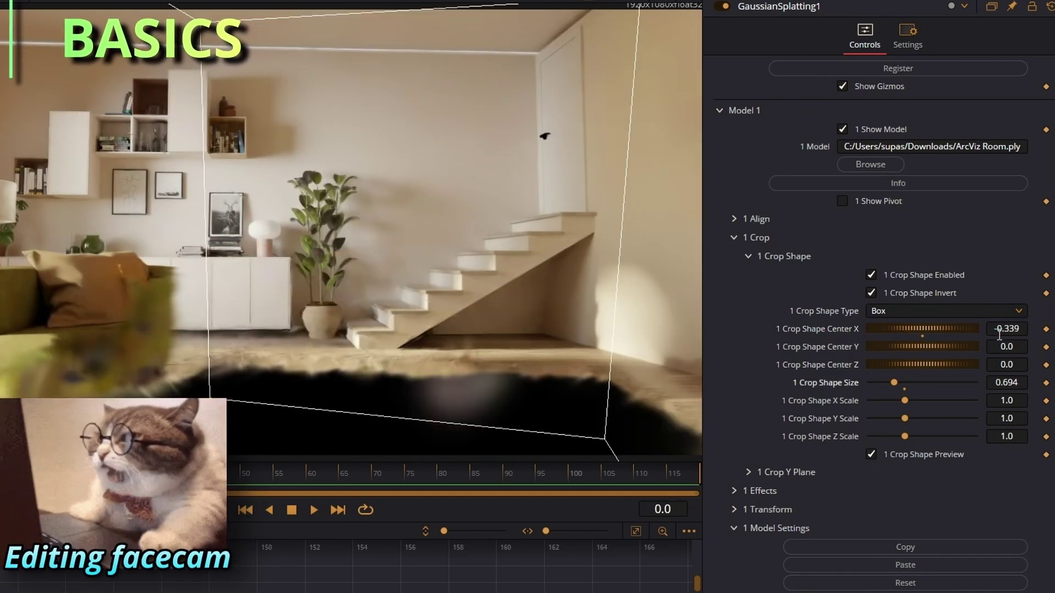
pyautogui.moveTo(999, 333); pyautogui.dragTo(1005, 333)
pyautogui.moveTo(912, 328); pyautogui.dragTo(1000, 316)
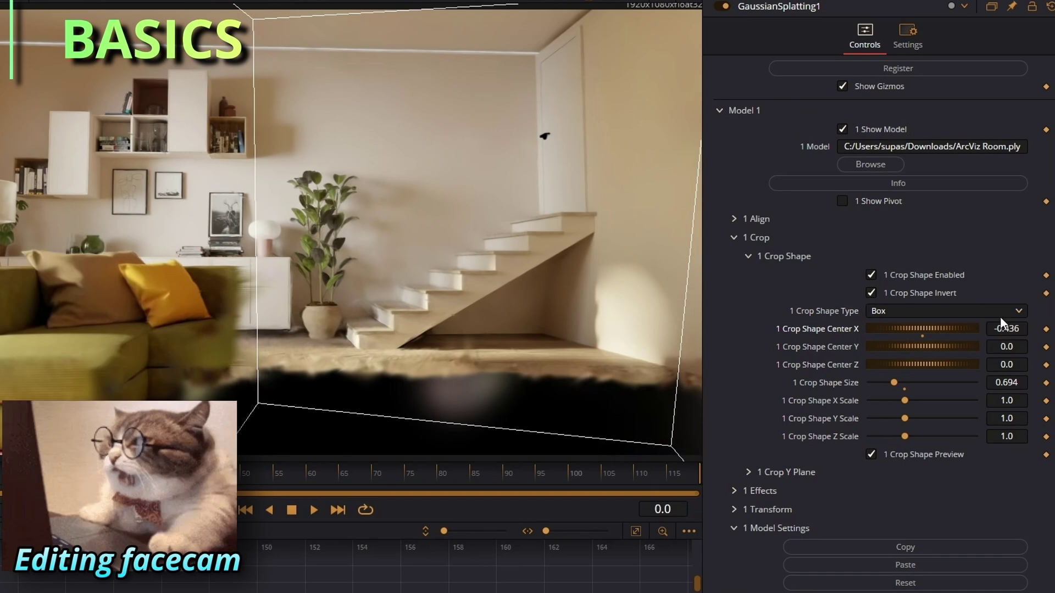
pyautogui.click(913, 312)
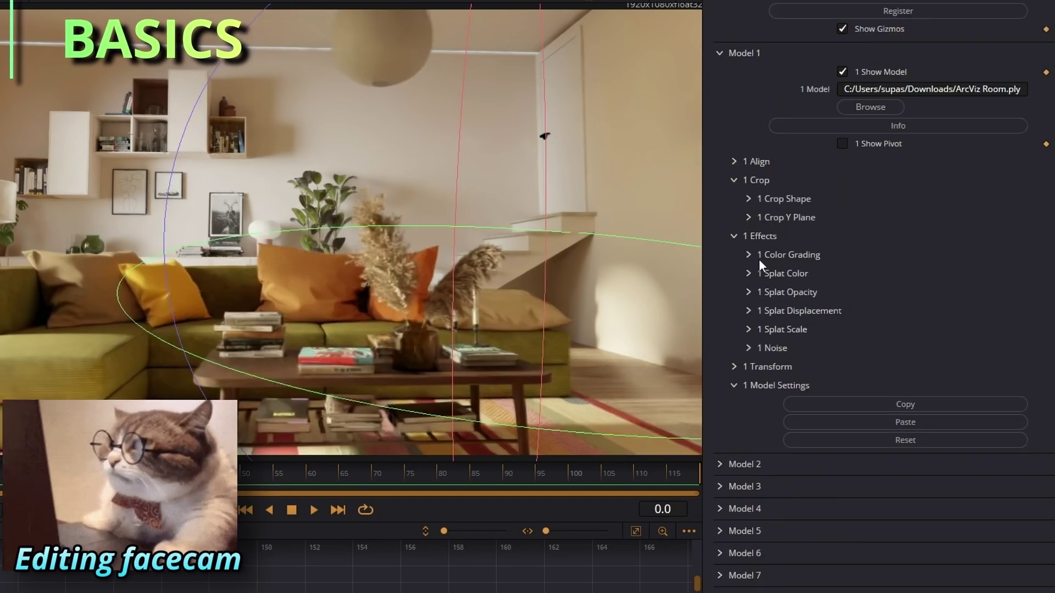
# Step: Try lowering Model 1's brightness in Color Grading and reset it to its default
pyautogui.click(748, 254)
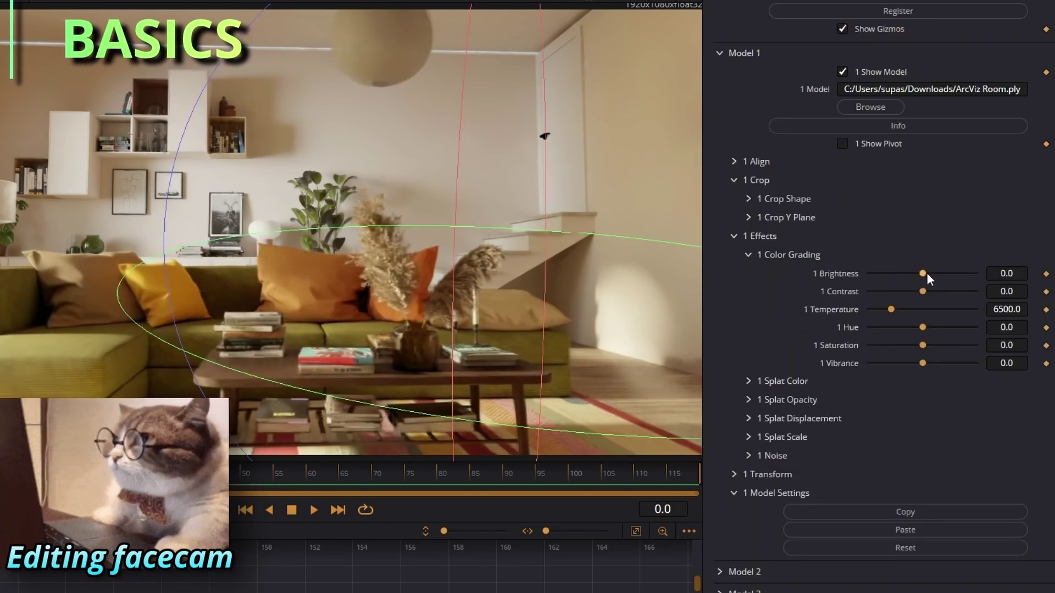
pyautogui.moveTo(923, 273); pyautogui.dragTo(899, 275)
pyautogui.doubleClick(898, 274)
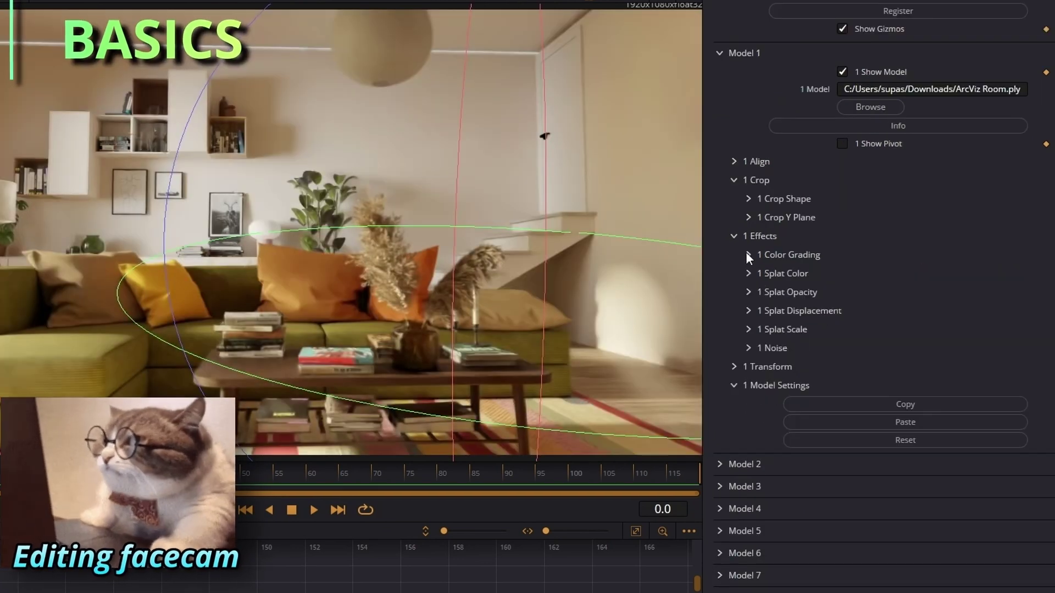
# Step: Enable Splat Color in a sphere of size 0.184 and X scale 1.02, centered at -0.367, 0.034, -0.127, and hide its preview
pyautogui.click(749, 273)
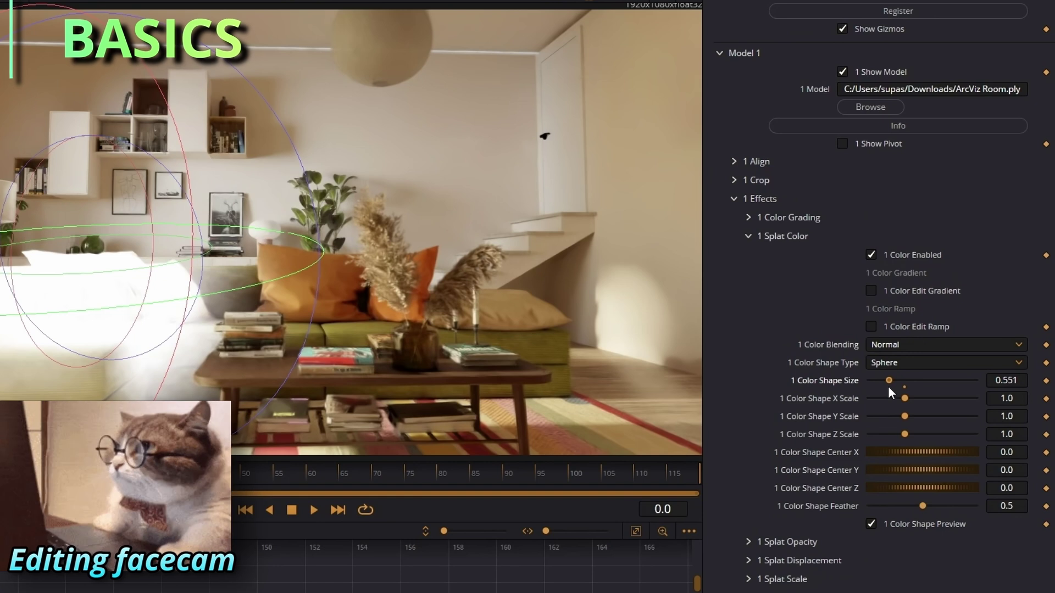
pyautogui.moveTo(904, 398)
pyautogui.mouseDown()
pyautogui.moveTo(967, 398)
pyautogui.moveTo(902, 398)
pyautogui.mouseUp()
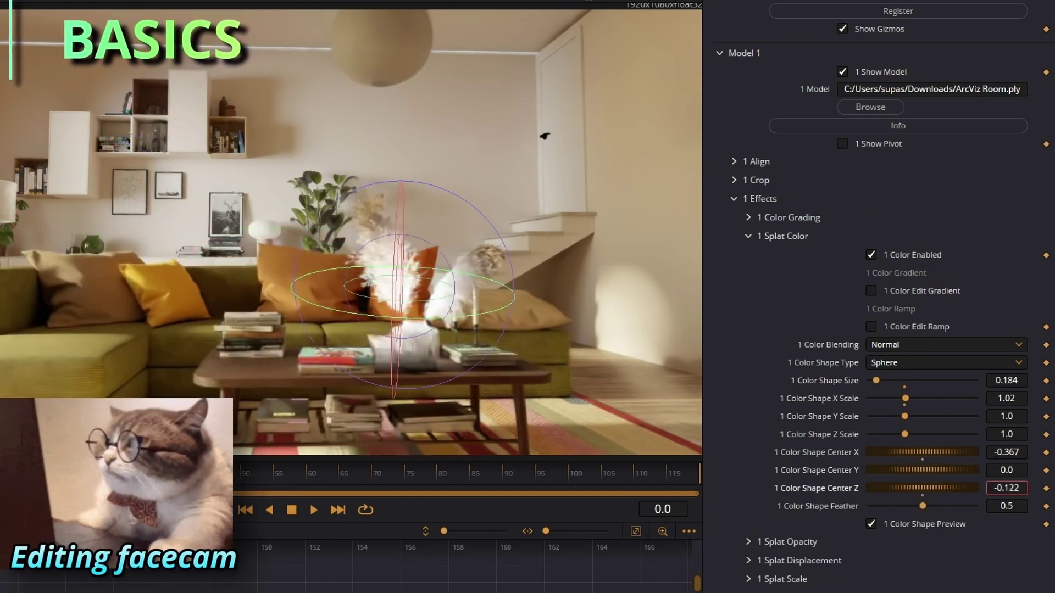
pyautogui.moveTo(1006, 488); pyautogui.dragTo(1033, 470)
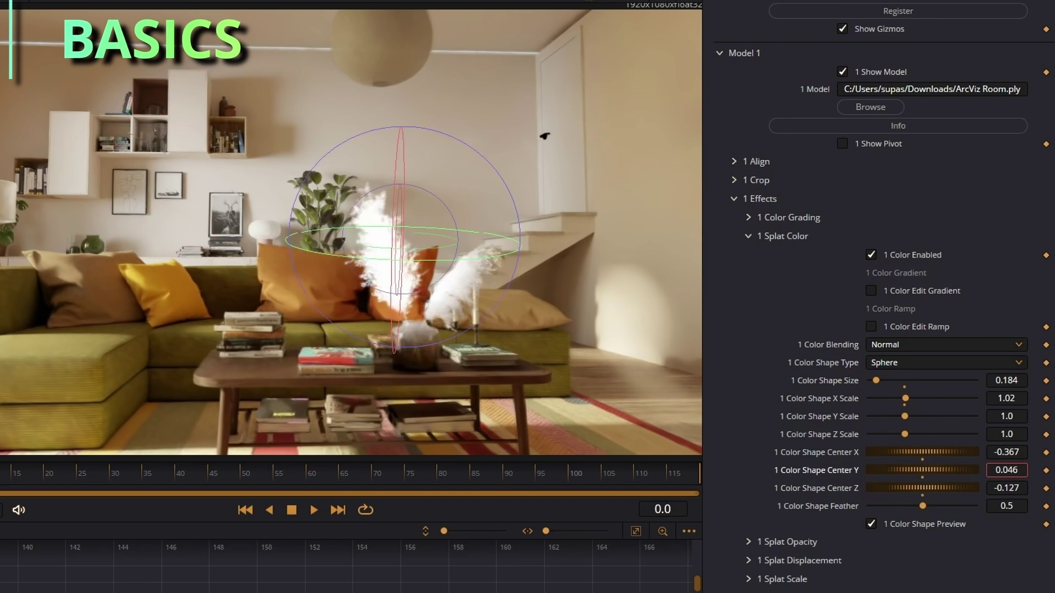
pyautogui.moveTo(930, 469); pyautogui.dragTo(923, 470)
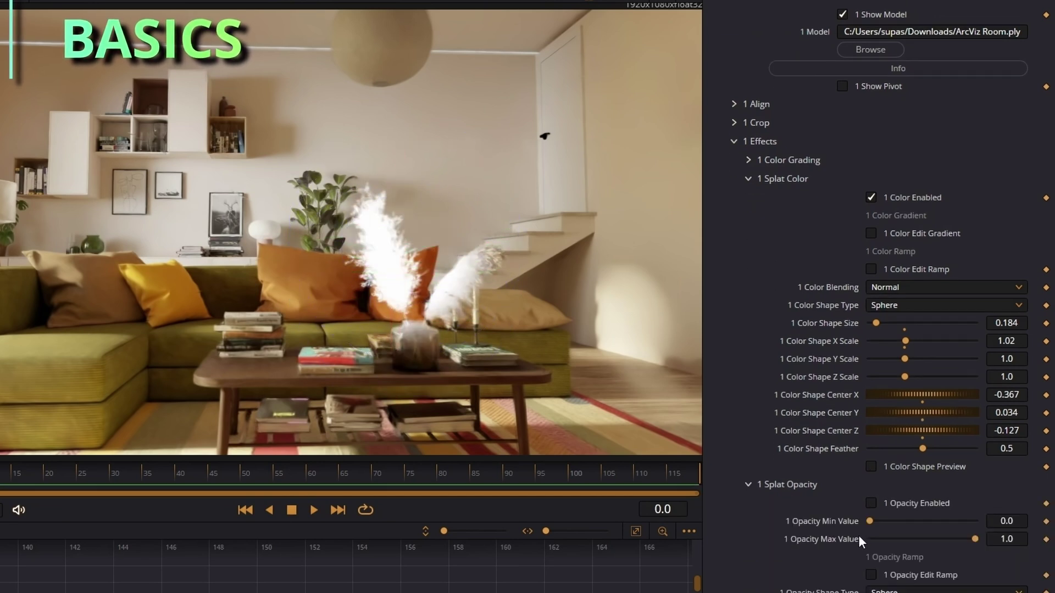
pyautogui.scroll(-3, 879, 472)
pyautogui.click(871, 413)
# Step: Enable Splat Opacity on Model 1, lower its minimum value and enlarge its spherical shape
pyautogui.scroll(-3, 879, 385)
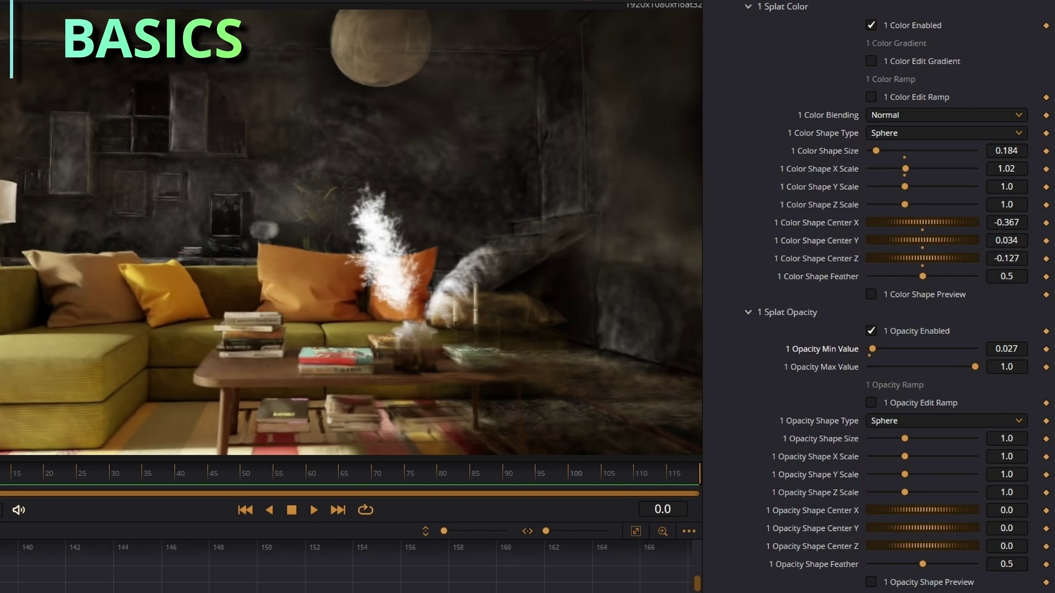
pyautogui.moveTo(871, 349); pyautogui.dragTo(869, 349)
pyautogui.moveTo(904, 438); pyautogui.dragTo(934, 446)
pyautogui.click(871, 583)
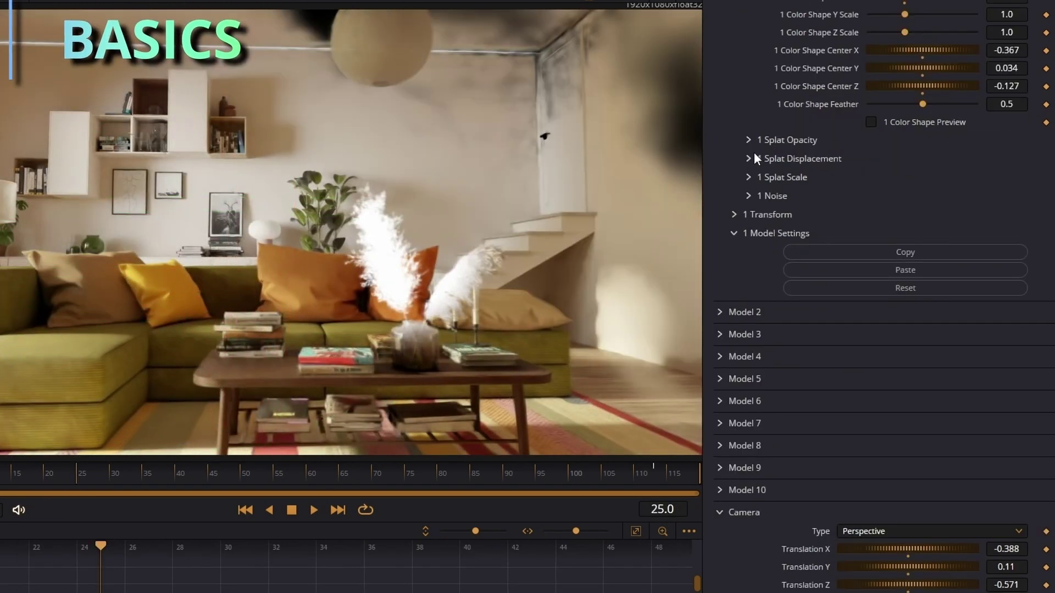
# Step: Try Splat Displacement on Model 1 with an X offset of about -0.006, a Z rotation of 360 and some Y rotation
pyautogui.click(753, 157)
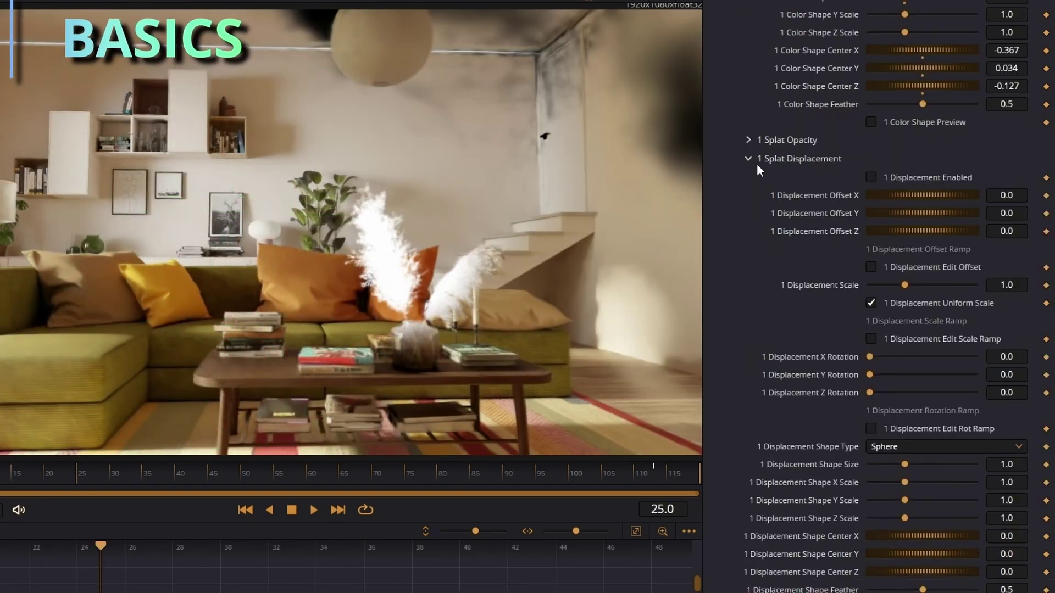
pyautogui.click(871, 176)
pyautogui.moveTo(890, 193)
pyautogui.mouseDown()
pyautogui.moveTo(921, 193)
pyautogui.moveTo(834, 186)
pyautogui.moveTo(938, 175)
pyautogui.moveTo(852, 182)
pyautogui.moveTo(904, 186)
pyautogui.moveTo(888, 193)
pyautogui.mouseUp()
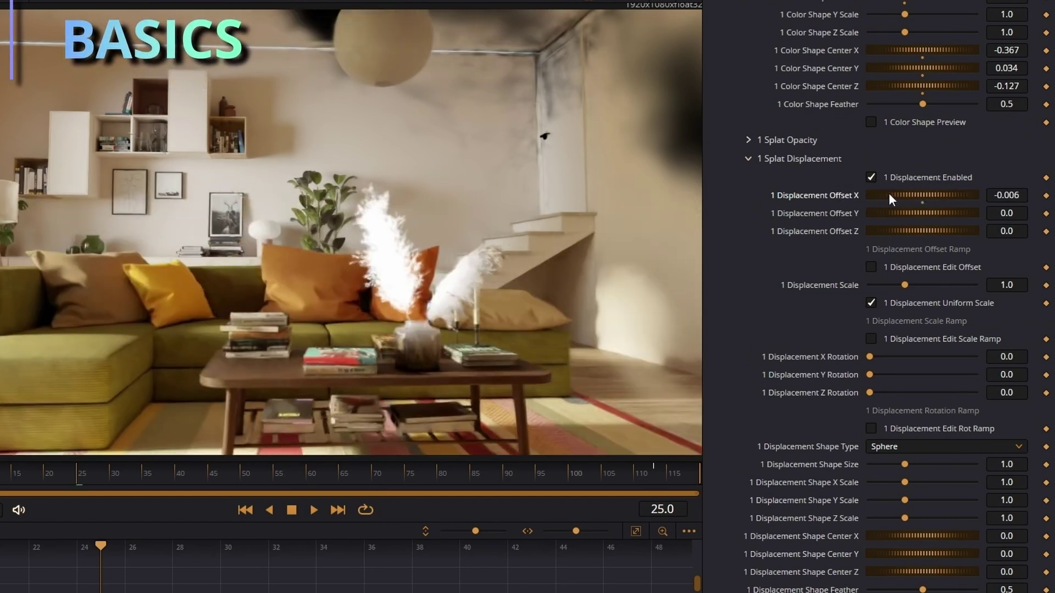
pyautogui.scroll(-3, 894, 281)
pyautogui.moveTo(894, 279); pyautogui.dragTo(1005, 258)
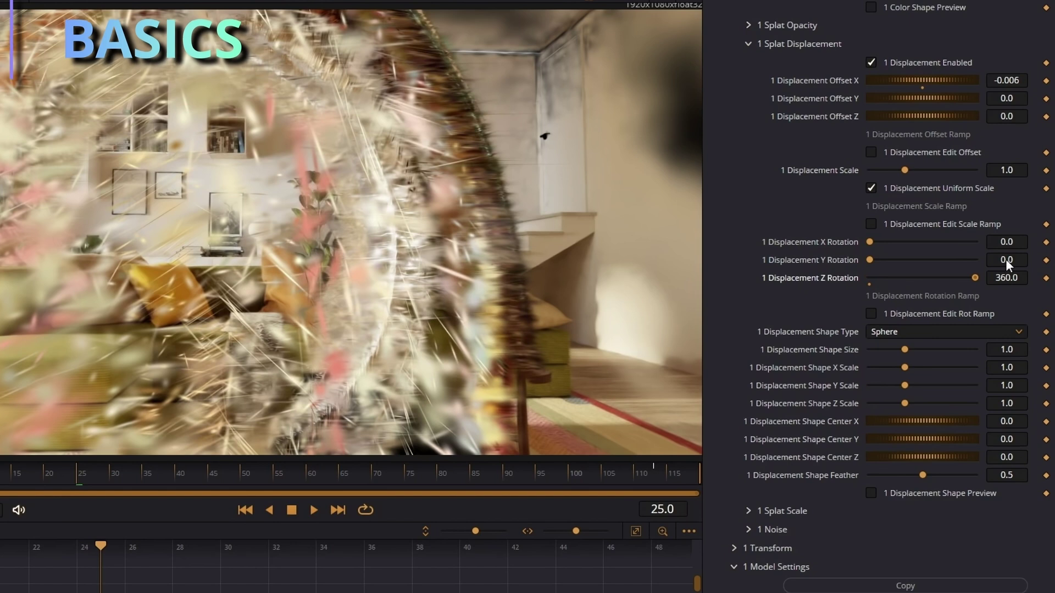
pyautogui.moveTo(869, 260); pyautogui.dragTo(926, 259)
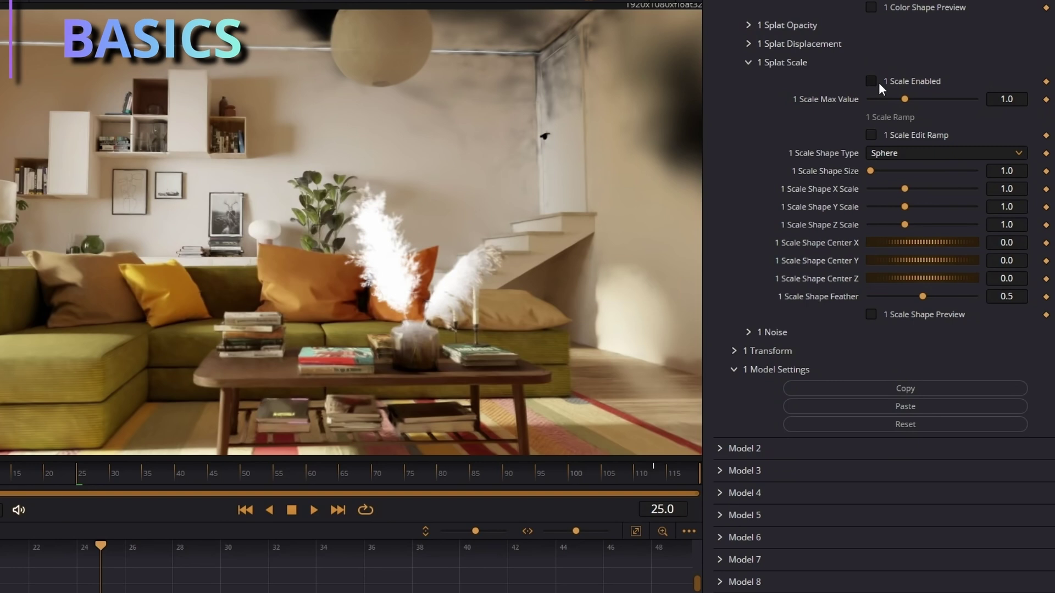
# Step: Enable Splat Scale with max value 0.776, shape size 1.189, shape Y scale 3, Z scale 1.347 and center X -0.304
pyautogui.click(871, 81)
pyautogui.moveTo(905, 100)
pyautogui.mouseDown()
pyautogui.moveTo(864, 108)
pyautogui.moveTo(919, 103)
pyautogui.moveTo(898, 105)
pyautogui.mouseUp()
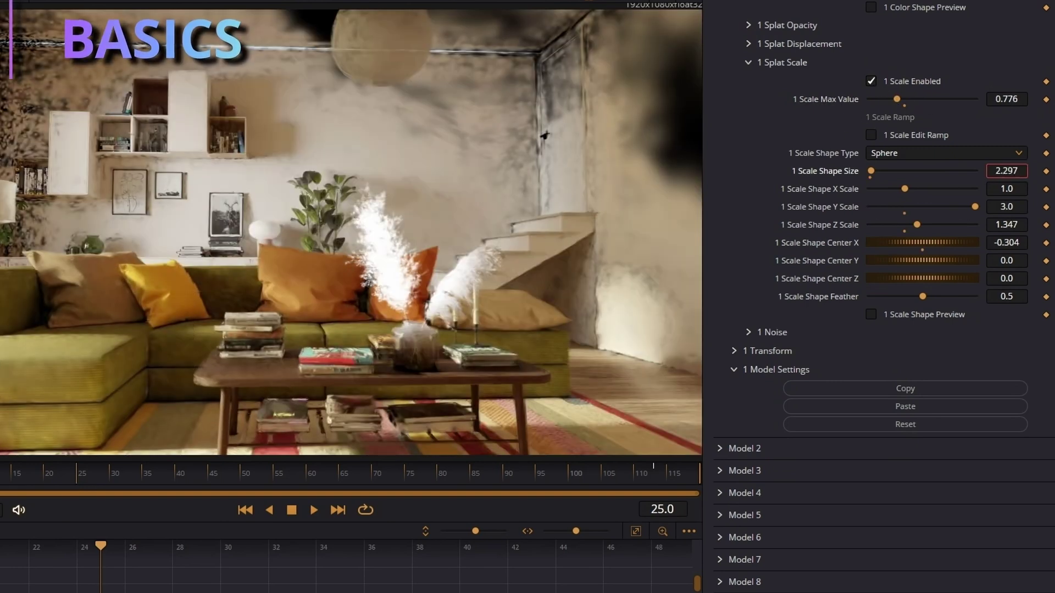
pyautogui.moveTo(1006, 171); pyautogui.dragTo(942, 171)
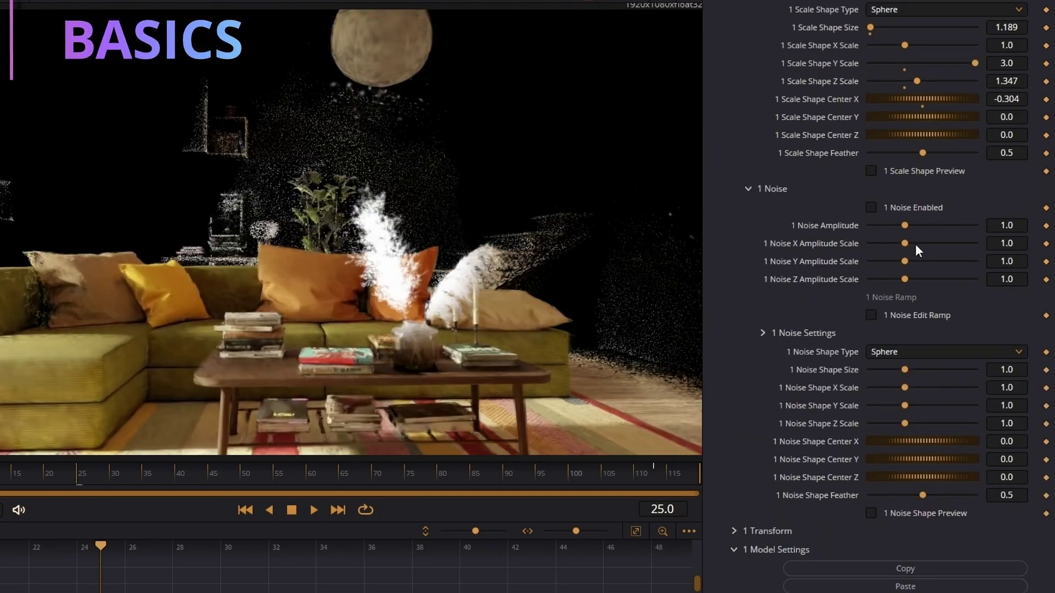
# Step: Enable Noise on Model 1 and set the noise amplitude to about 0.184
pyautogui.scroll(-3, 907, 241)
pyautogui.click(871, 121)
pyautogui.moveTo(904, 139); pyautogui.dragTo(874, 146)
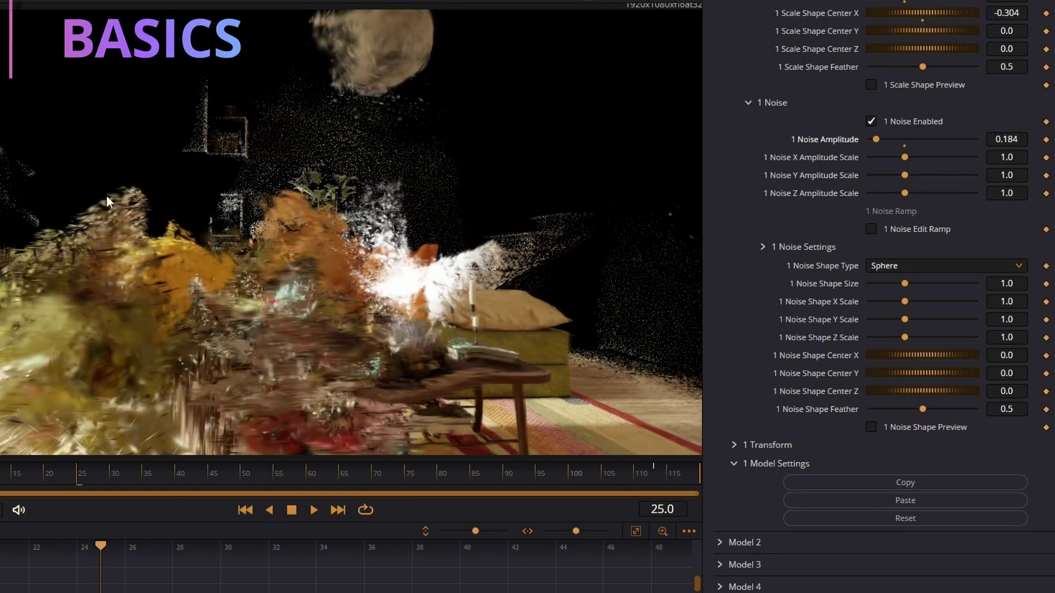
# Step: Set Model 1's noise amplitude to 0.224, noise shape size to 0.592 and noise shape X scale to 0.4, previewing the shape briefly
pyautogui.moveTo(1006, 135)
pyautogui.mouseDown()
pyautogui.moveTo(983, 135)
pyautogui.moveTo(997, 135)
pyautogui.mouseUp()
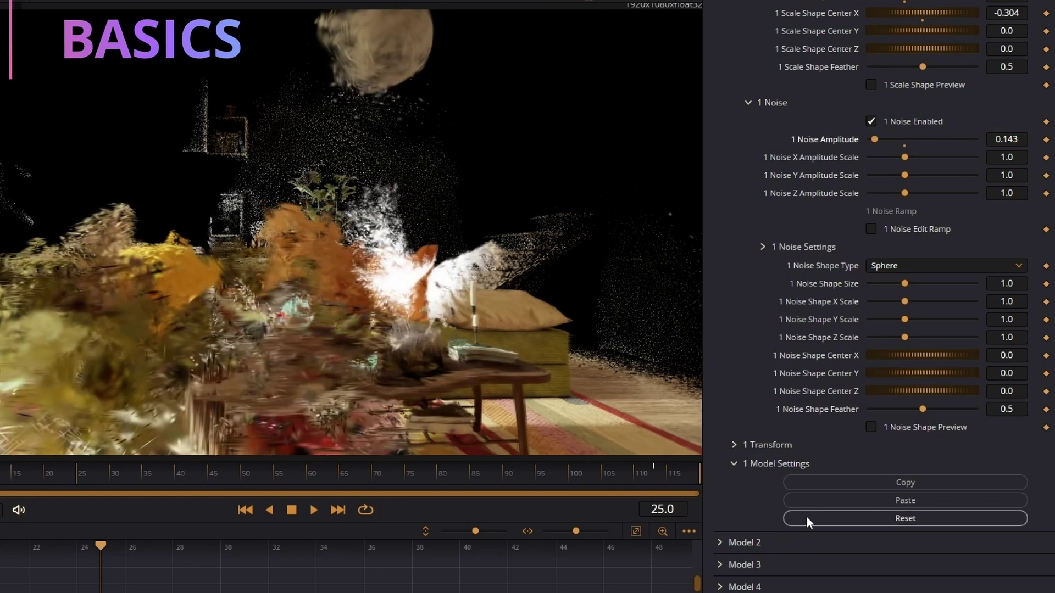
pyautogui.click(872, 427)
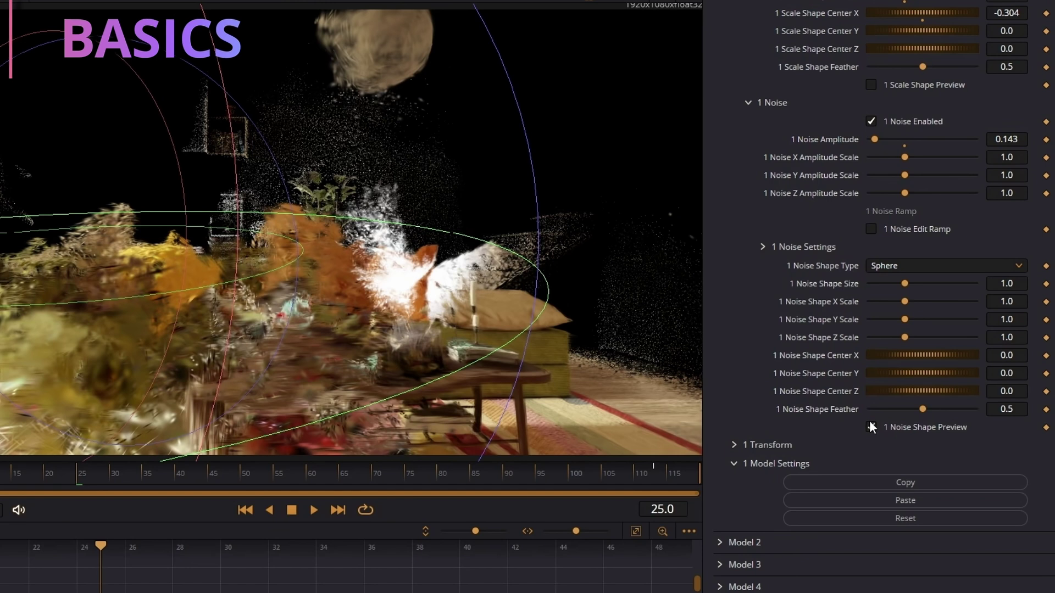
pyautogui.click(871, 427)
pyautogui.moveTo(904, 283); pyautogui.dragTo(890, 283)
pyautogui.moveTo(872, 136)
pyautogui.mouseDown()
pyautogui.moveTo(1019, 123)
pyautogui.moveTo(878, 138)
pyautogui.mouseUp()
pyautogui.moveTo(1006, 301)
pyautogui.mouseDown()
pyautogui.moveTo(980, 301)
pyautogui.moveTo(989, 301)
pyautogui.mouseUp()
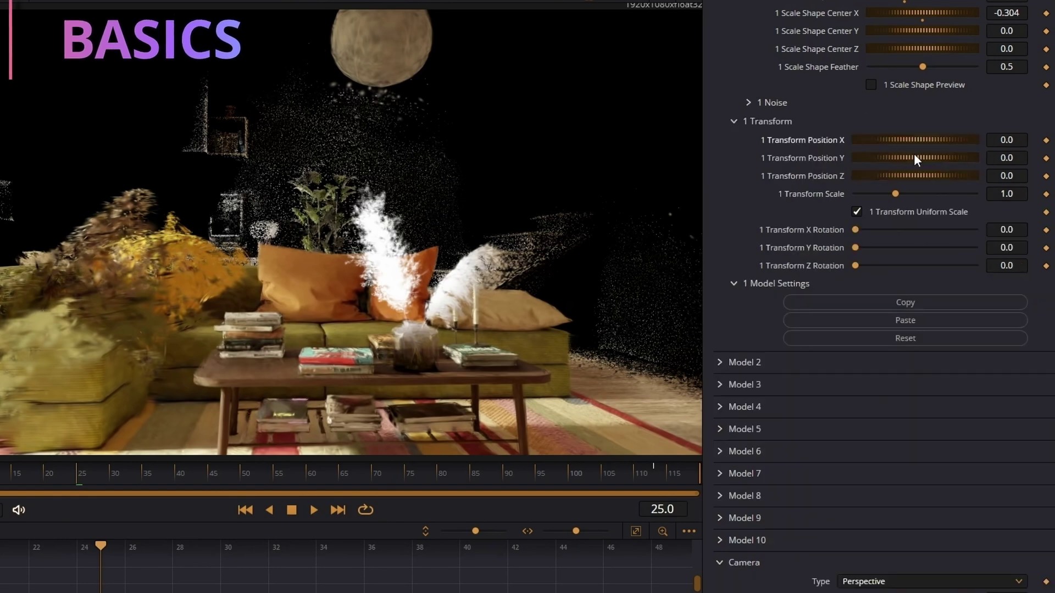
# Step: Try a Transform Position X of 0.236 on Model 1 and reset it to default
pyautogui.moveTo(906, 140)
pyautogui.mouseDown()
pyautogui.moveTo(880, 140)
pyautogui.moveTo(933, 141)
pyautogui.moveTo(847, 140)
pyautogui.moveTo(909, 134)
pyautogui.mouseUp()
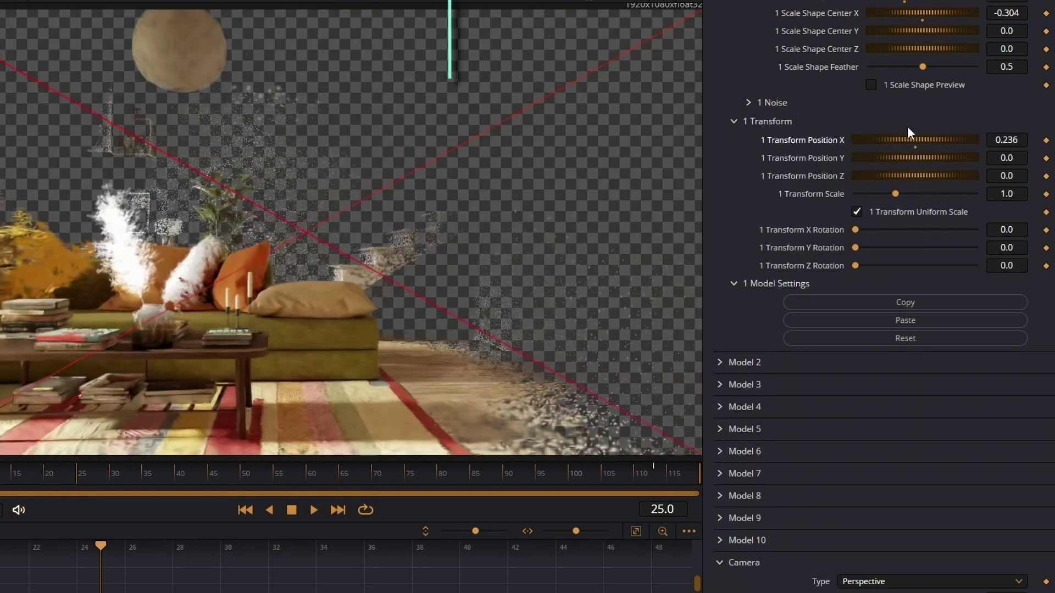
pyautogui.doubleClick(870, 135)
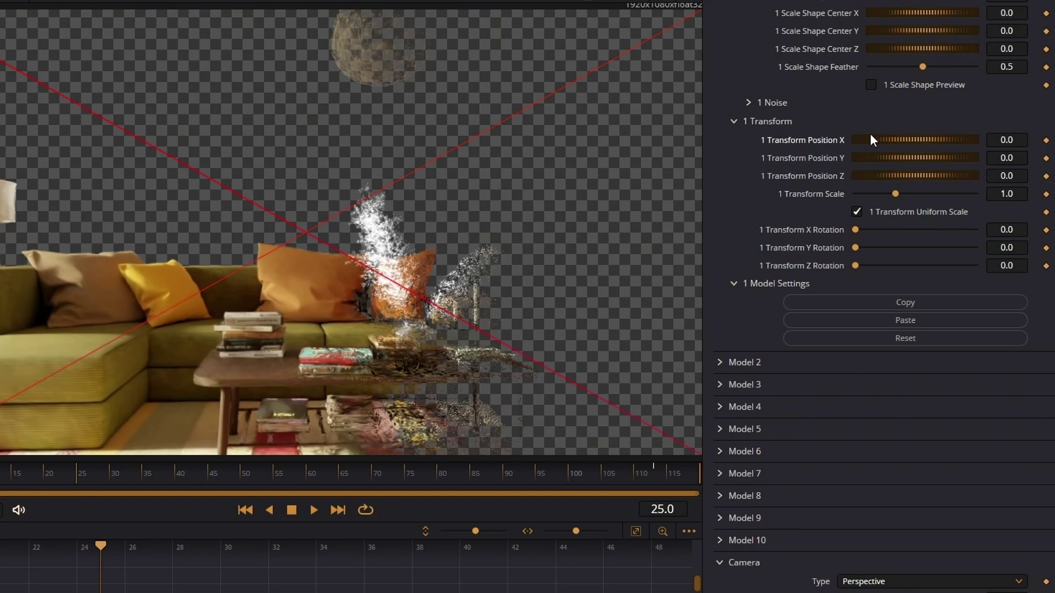
# Step: Load a second splat file into Model 2 and try adjusting the camera translation
pyautogui.scroll(-2, 780, 189)
pyautogui.scroll(-1, 778, 186)
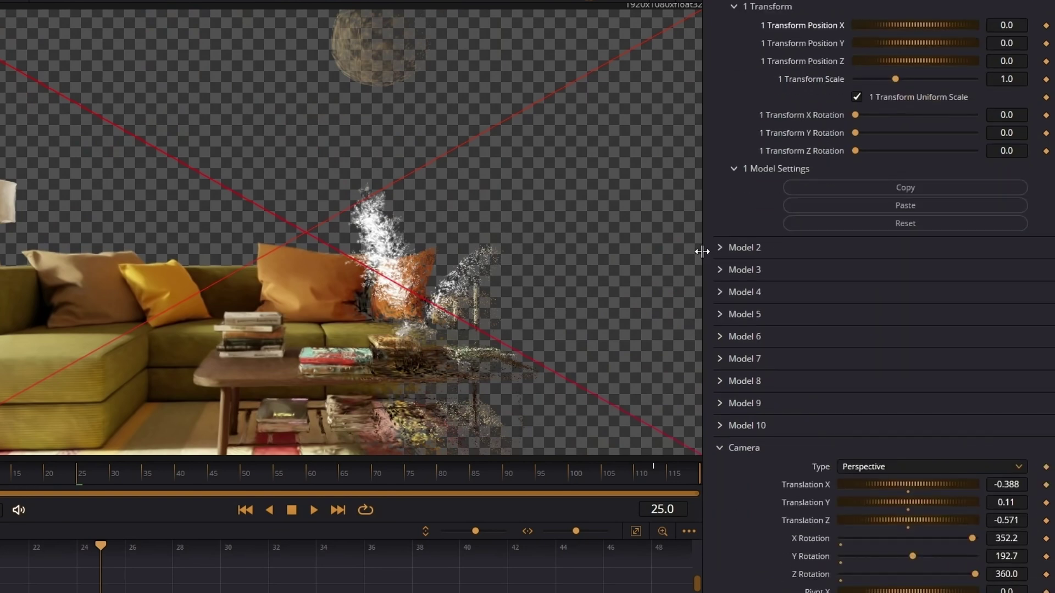
pyautogui.click(720, 247)
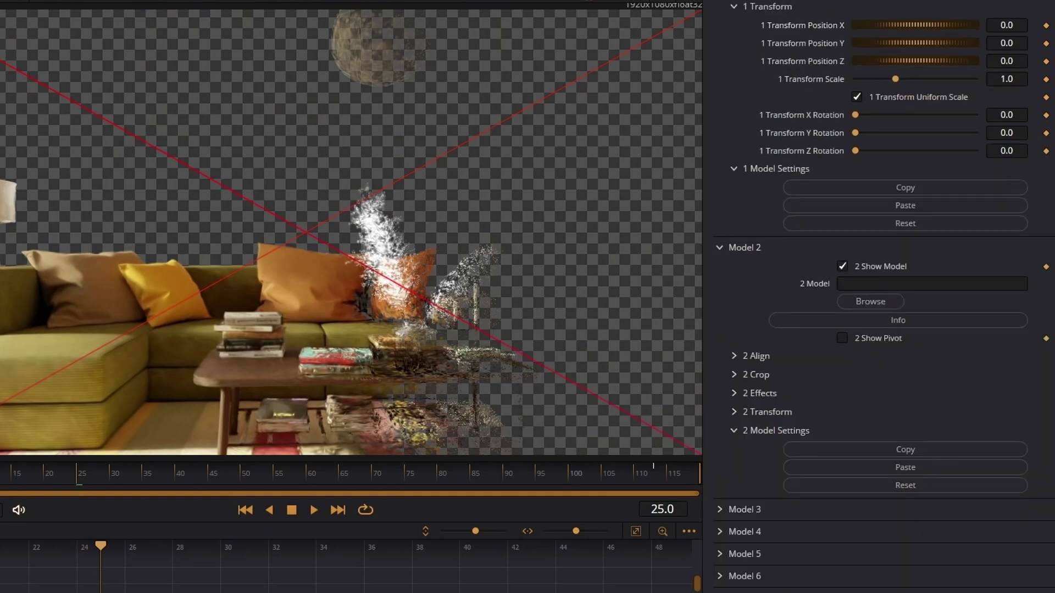
pyautogui.hotkey('alt', 'Tab')
pyautogui.moveTo(118, 350); pyautogui.dragTo(880, 281)
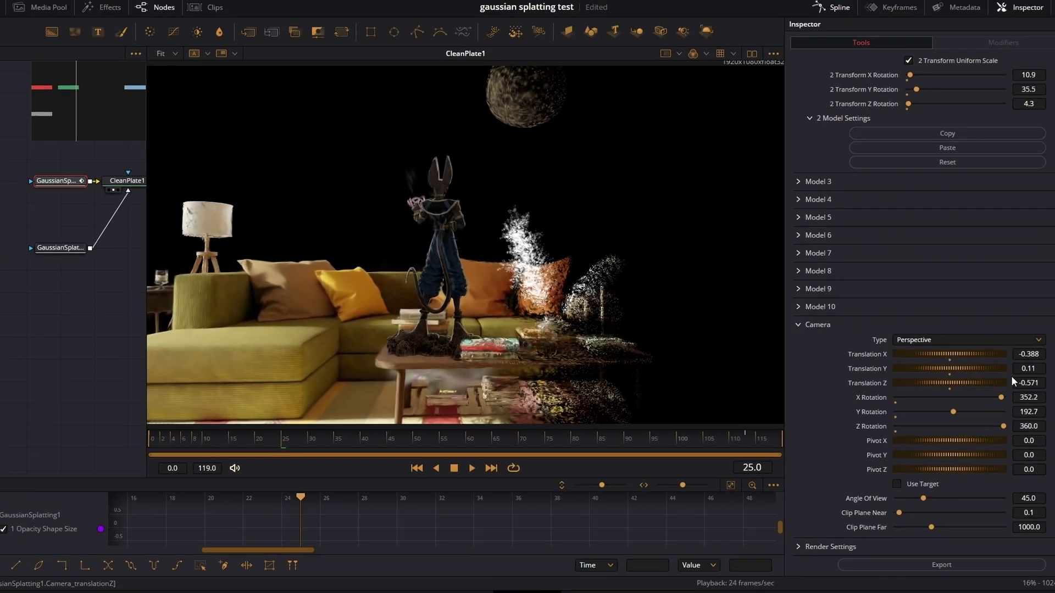
pyautogui.moveTo(1010, 366)
pyautogui.mouseDown()
pyautogui.moveTo(1037, 366)
pyautogui.moveTo(1001, 380)
pyautogui.moveTo(1016, 379)
pyautogui.mouseUp()
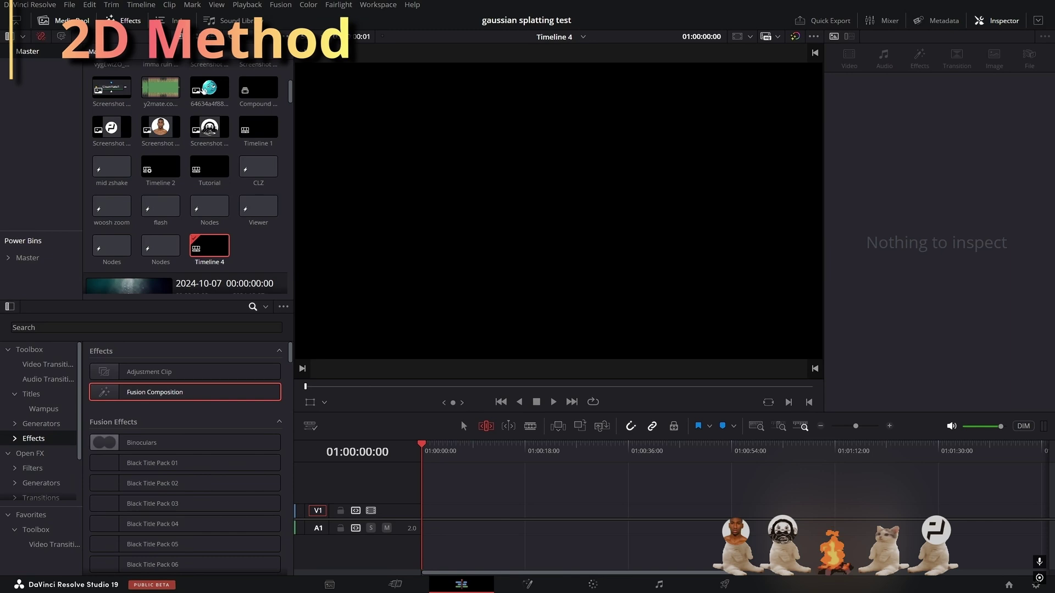
# Step: Place a Fusion Composition at the start of Timeline 4's V1 track and switch to the Fusion page
pyautogui.moveTo(230, 393); pyautogui.dragTo(434, 513)
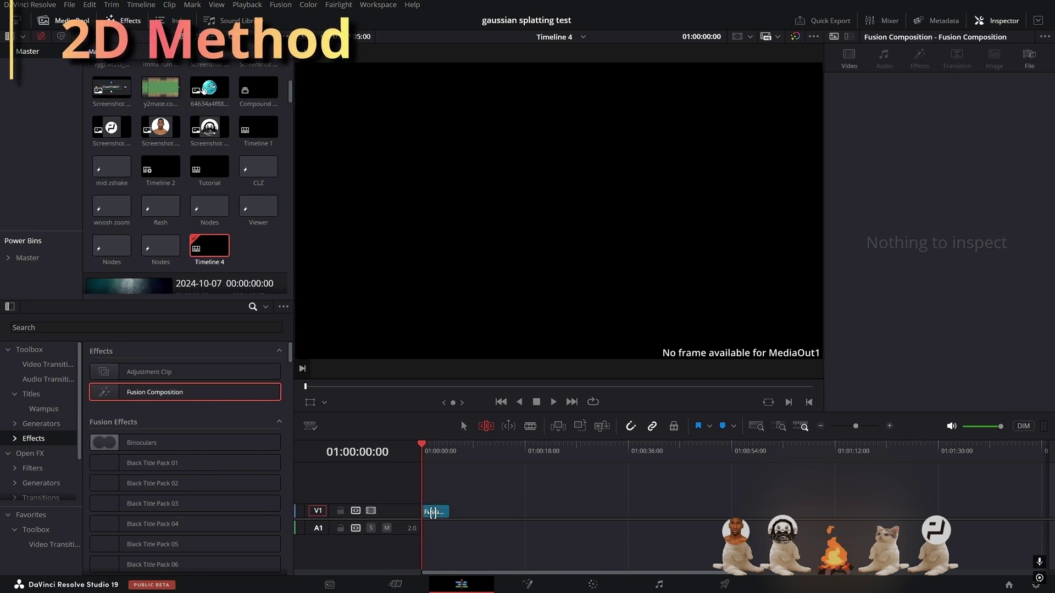
pyautogui.press('a')
pyautogui.moveTo(425, 444); pyautogui.dragTo(447, 444)
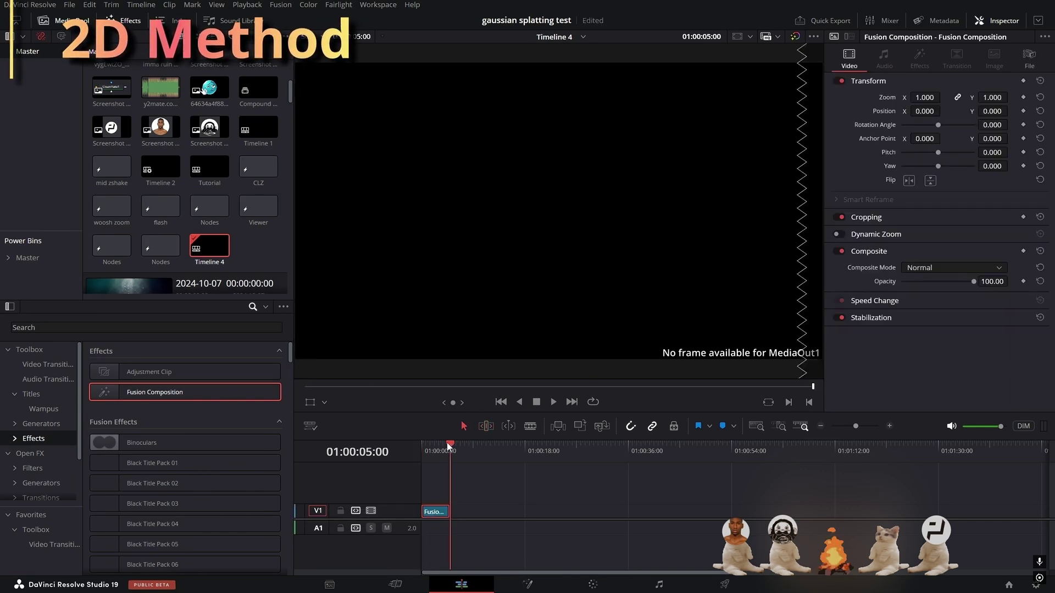
pyautogui.hotkey('shift', '5')
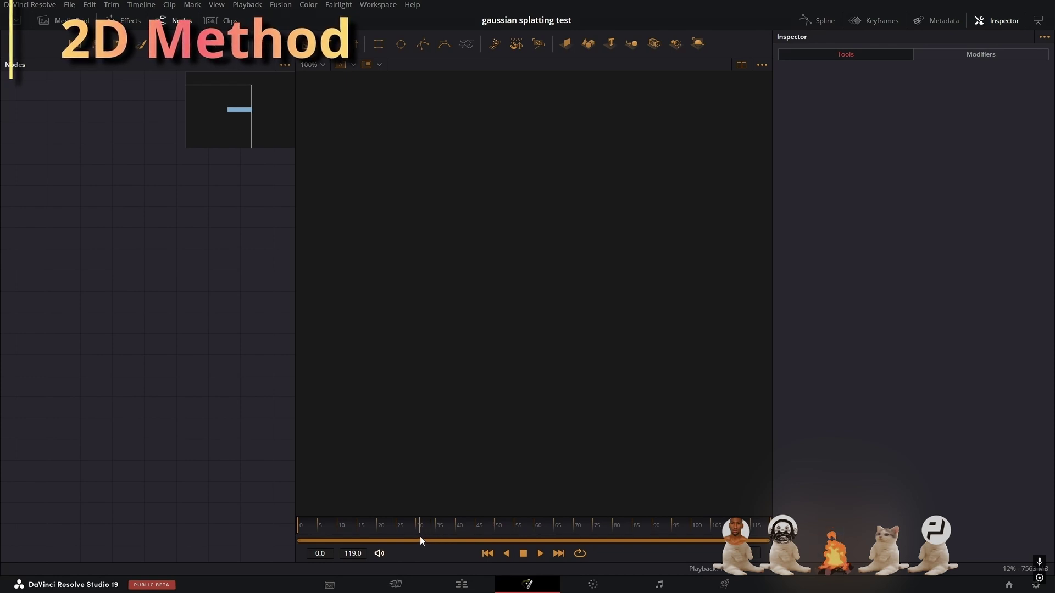
pyautogui.hotkey('shift', '4')
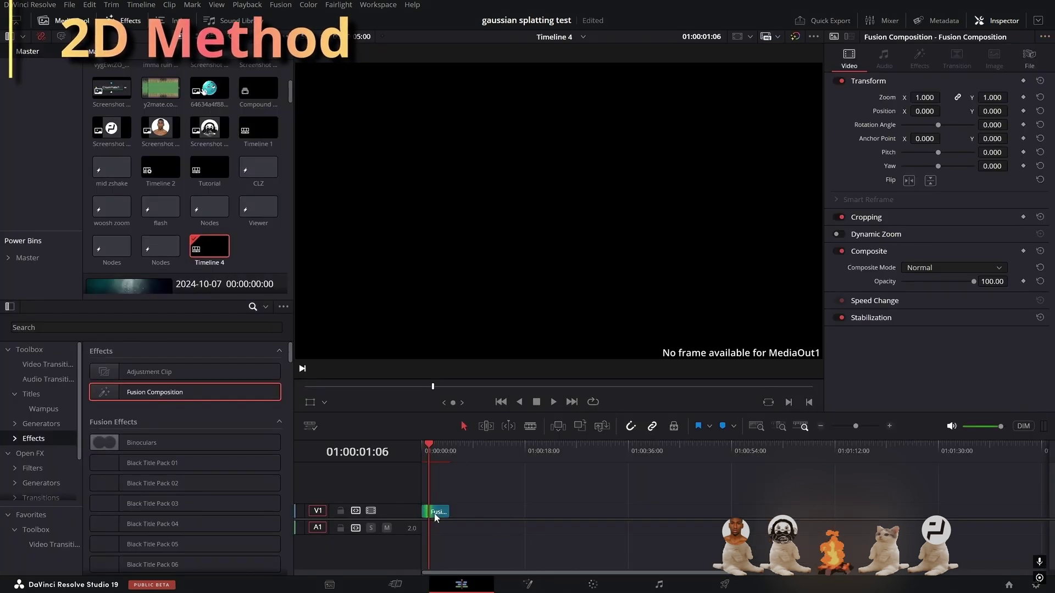
pyautogui.hotkey('shift', '5')
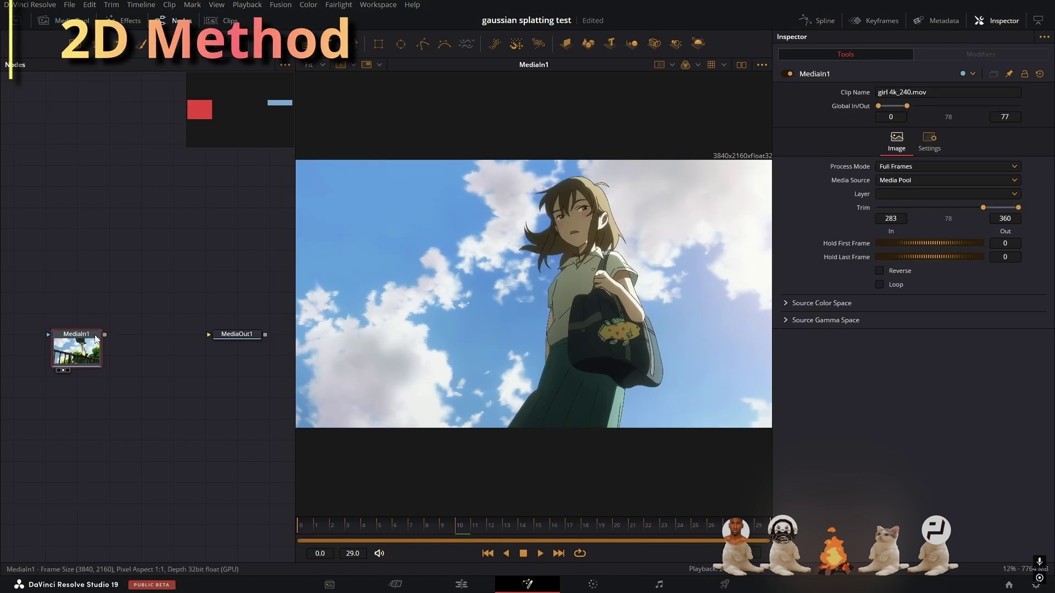
# Step: Add a Time Stretcher after MediaIn1, show it in the viewer and shift both nodes away from MediaOut1
pyautogui.hotkey('shift', 'space')
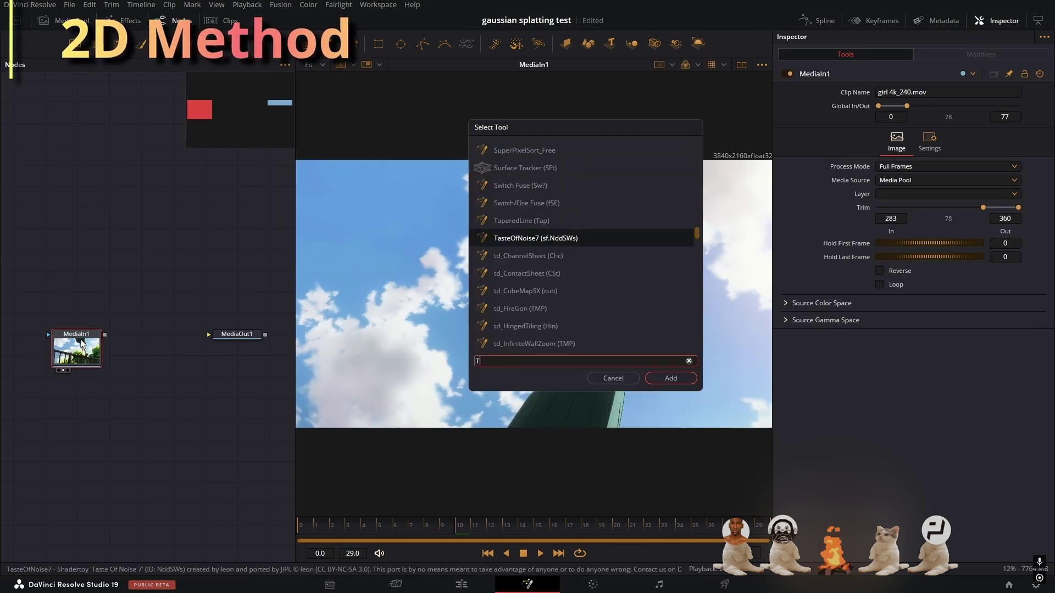
pyautogui.write('TIMESTR')
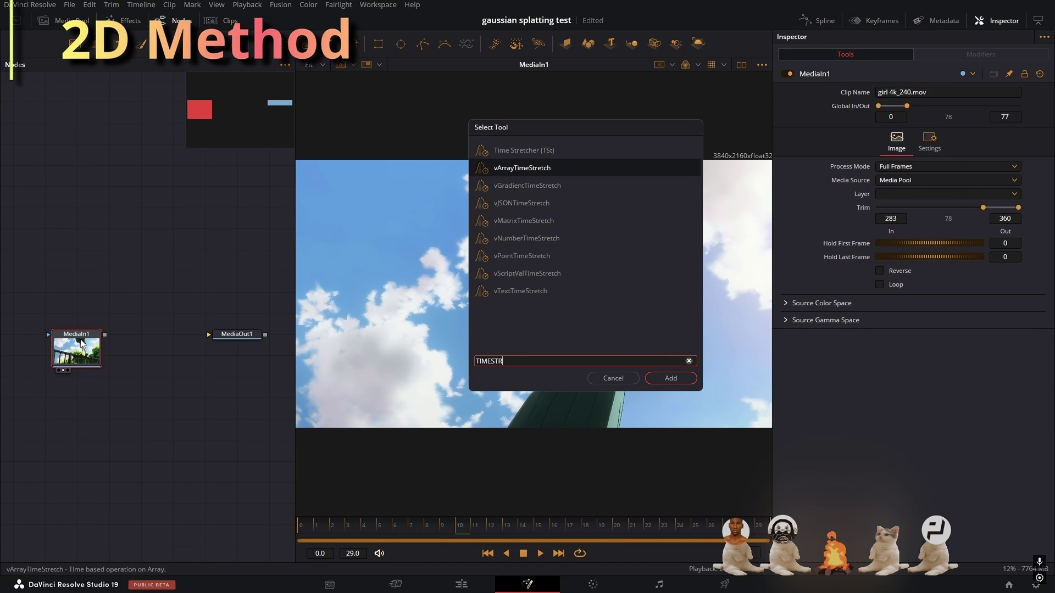
pyautogui.press('Up')
pyautogui.press('Return')
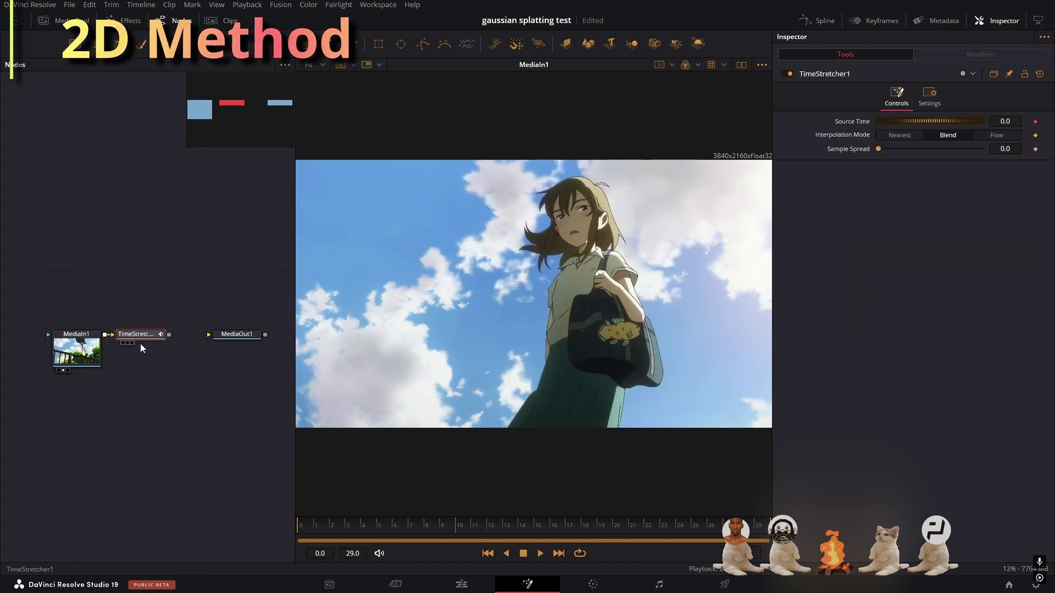
pyautogui.moveTo(137, 336); pyautogui.dragTo(384, 291)
pyautogui.moveTo(77, 341); pyautogui.dragTo(45, 341)
pyautogui.moveTo(134, 334); pyautogui.dragTo(116, 334)
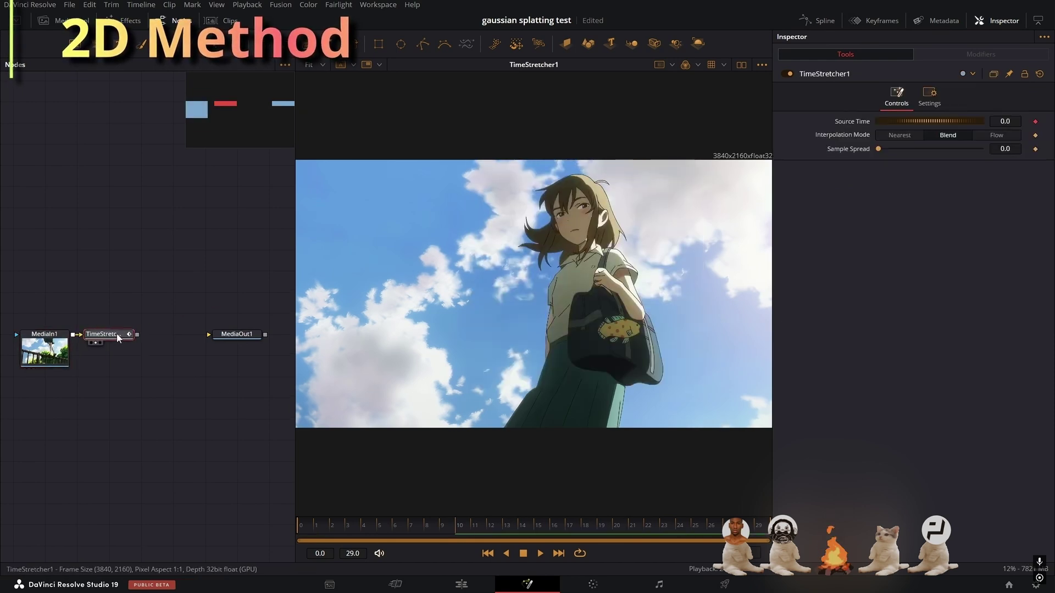
# Step: Insert a DVE node between the Time Stretcher and MediaOut1
pyautogui.hotkey('shift', 'space')
pyautogui.write('DVE')
pyautogui.press('Return')
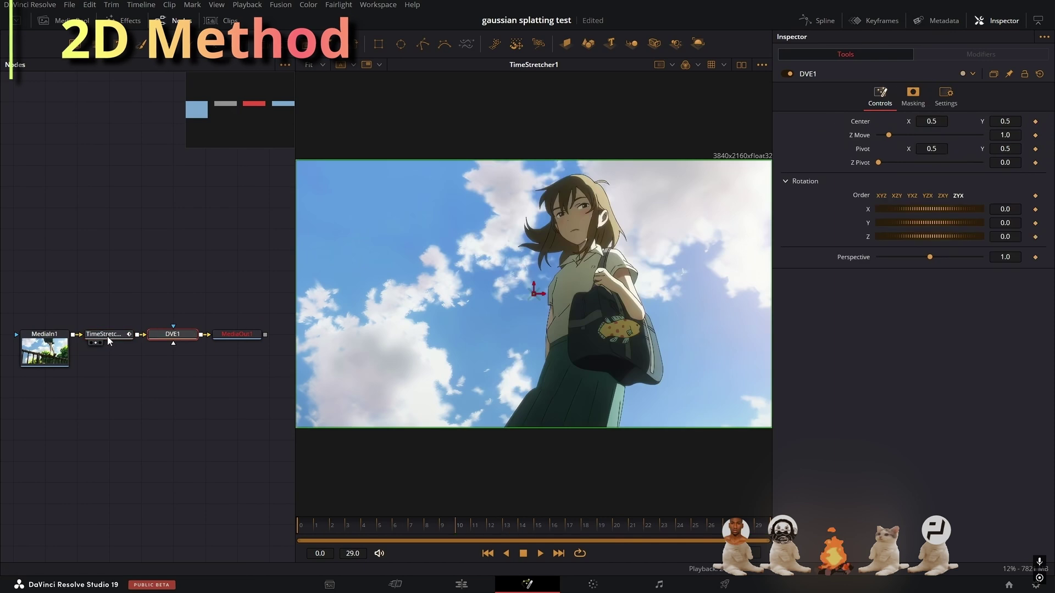
# Step: Animate the DVE's Y rotation with a modifier and show the DVE in the viewer
pyautogui.rightClick(1005, 228)
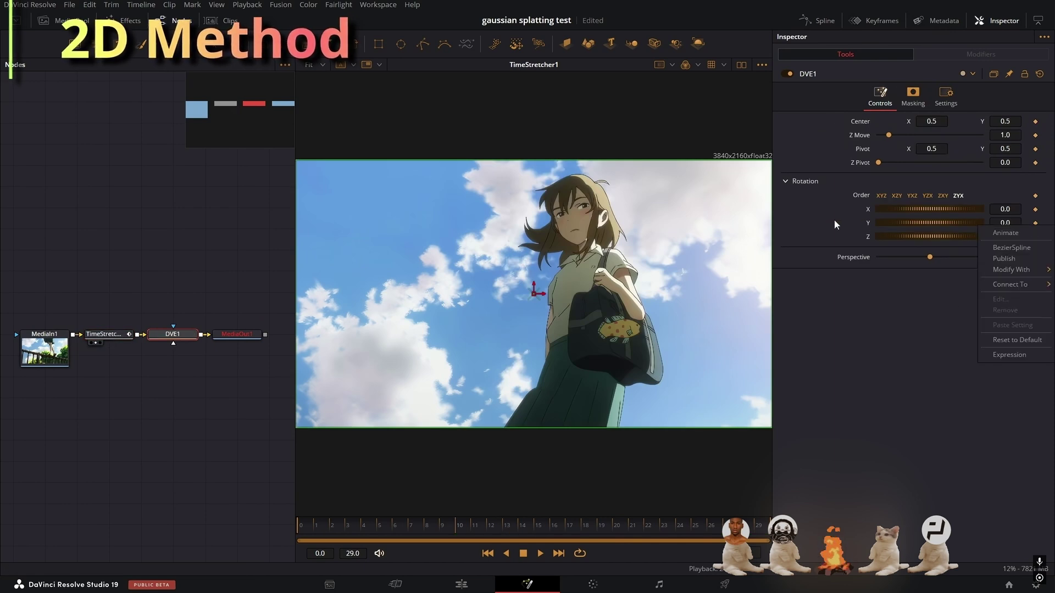
pyautogui.moveTo(1010, 270)
pyautogui.click(970, 270)
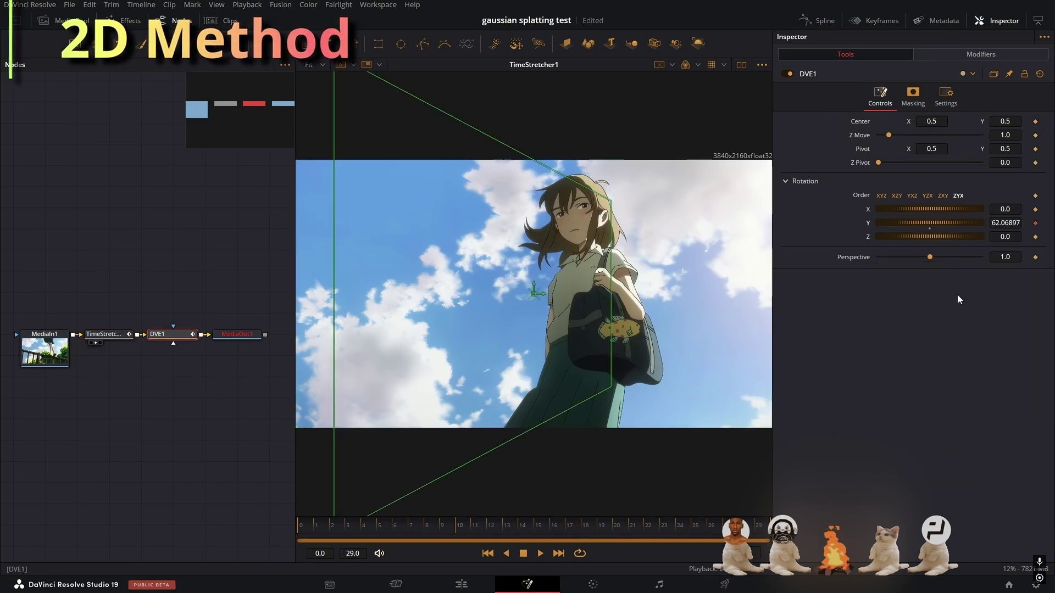
pyautogui.press('1')
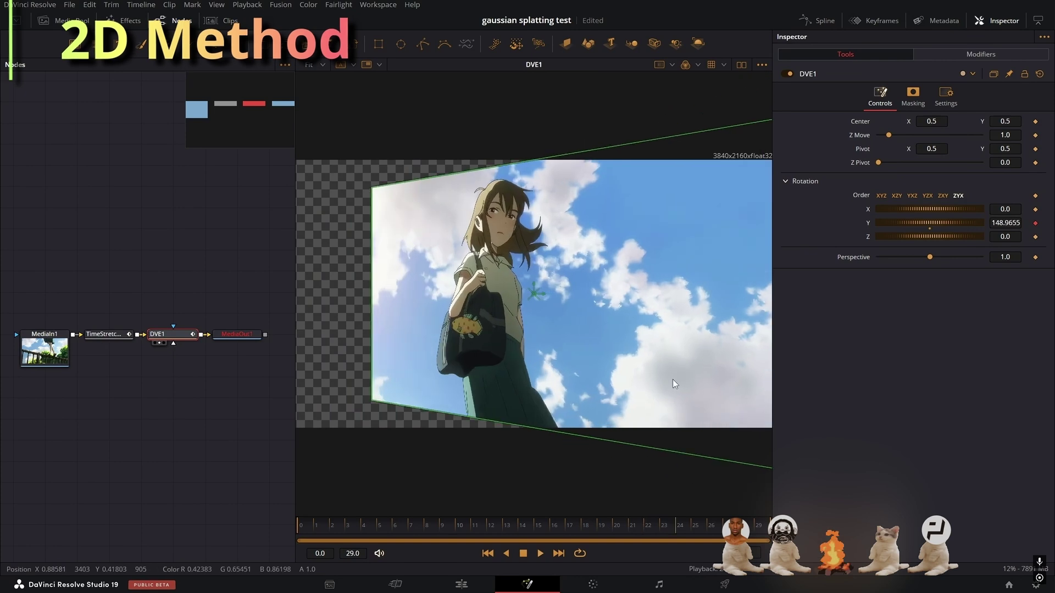
# Step: View MediaOut1 and add a Saver fed by the DVE, placing it below MediaOut1
pyautogui.moveTo(217, 336); pyautogui.dragTo(248, 339)
pyautogui.press('1')
pyautogui.hotkey('shift', 'space')
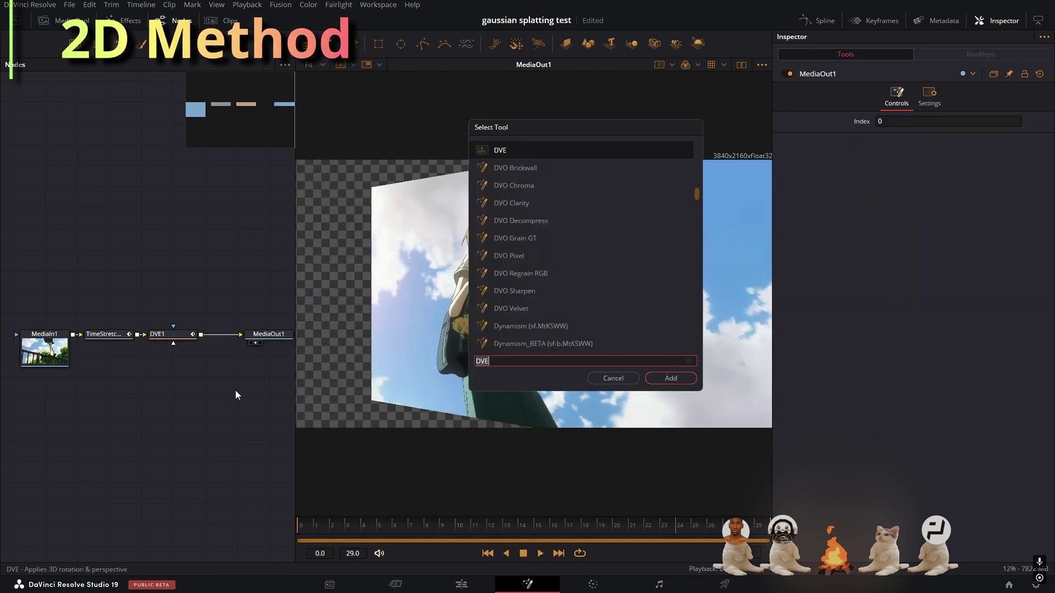
pyautogui.write('saver')
pyautogui.press('Return')
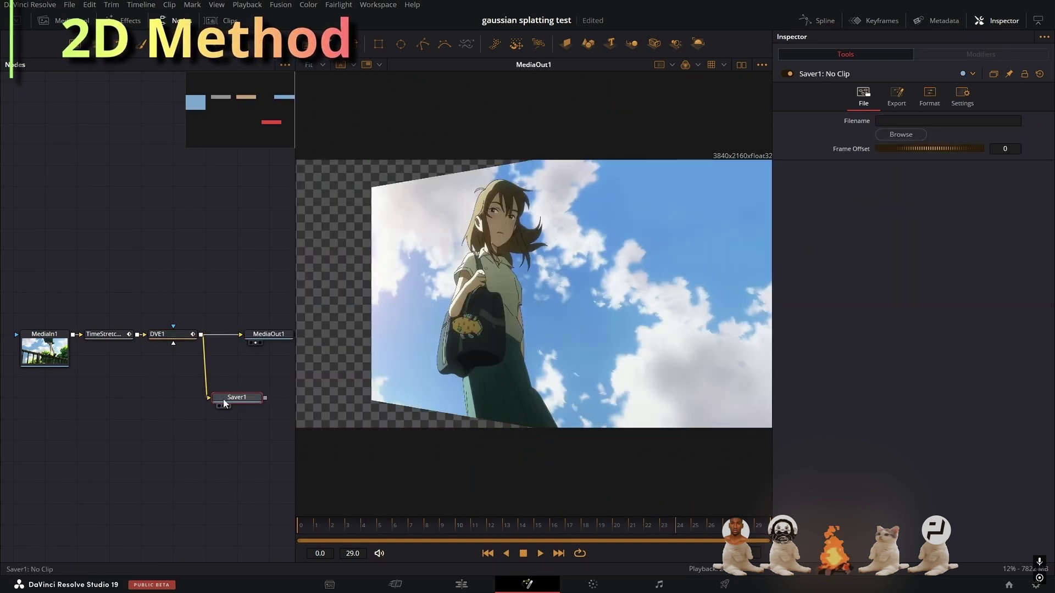
pyautogui.moveTo(235, 397); pyautogui.dragTo(265, 401)
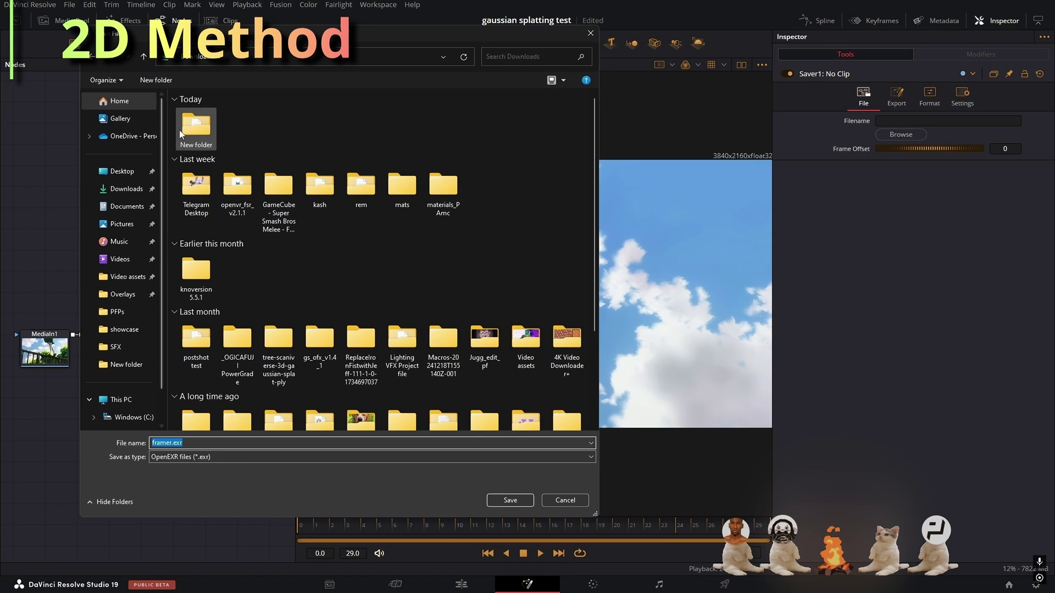
# Step: Set the Saver's output to framer.exr in a new Downloads folder named tut and render all savers
pyautogui.rightClick(244, 130)
pyautogui.moveTo(343, 257)
pyautogui.click(389, 258)
pyautogui.write('tutu')
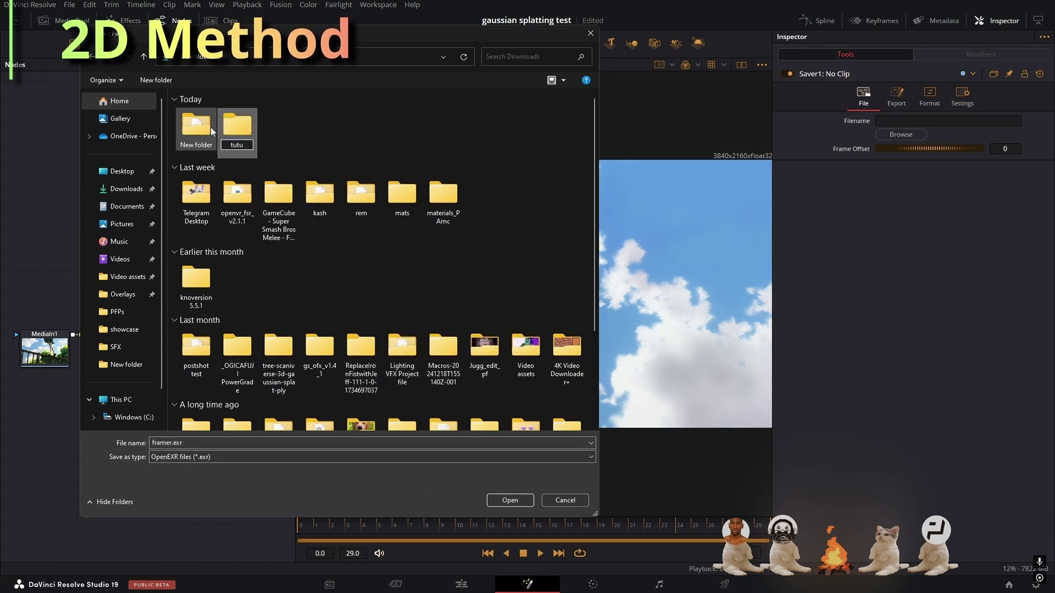
pyautogui.press('BackSpace')
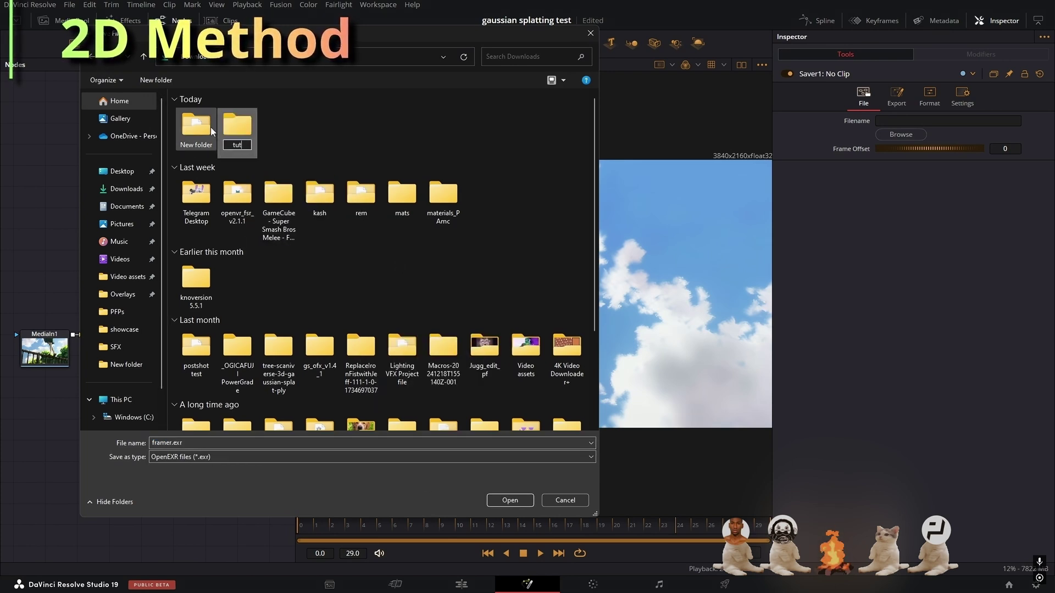
pyautogui.press('Return')
pyautogui.press('Return')
pyautogui.press('Return')
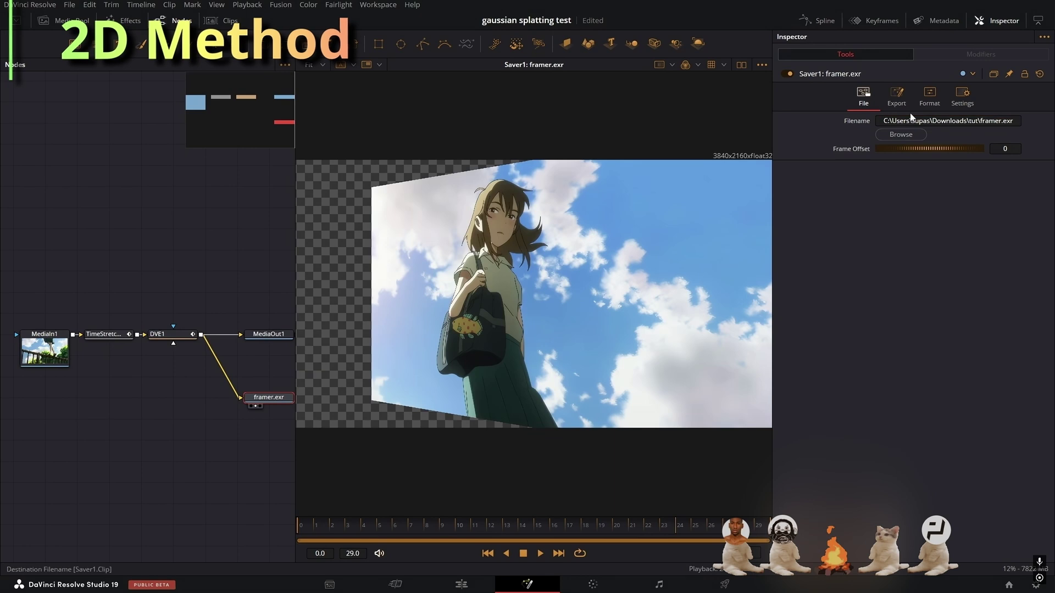
pyautogui.click(280, 5)
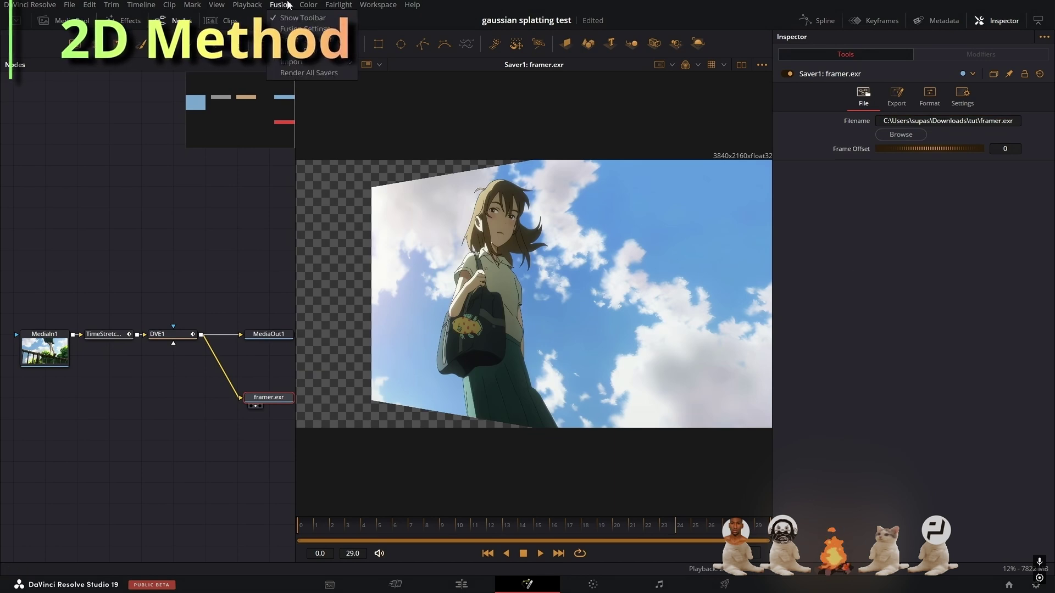
pyautogui.click(304, 72)
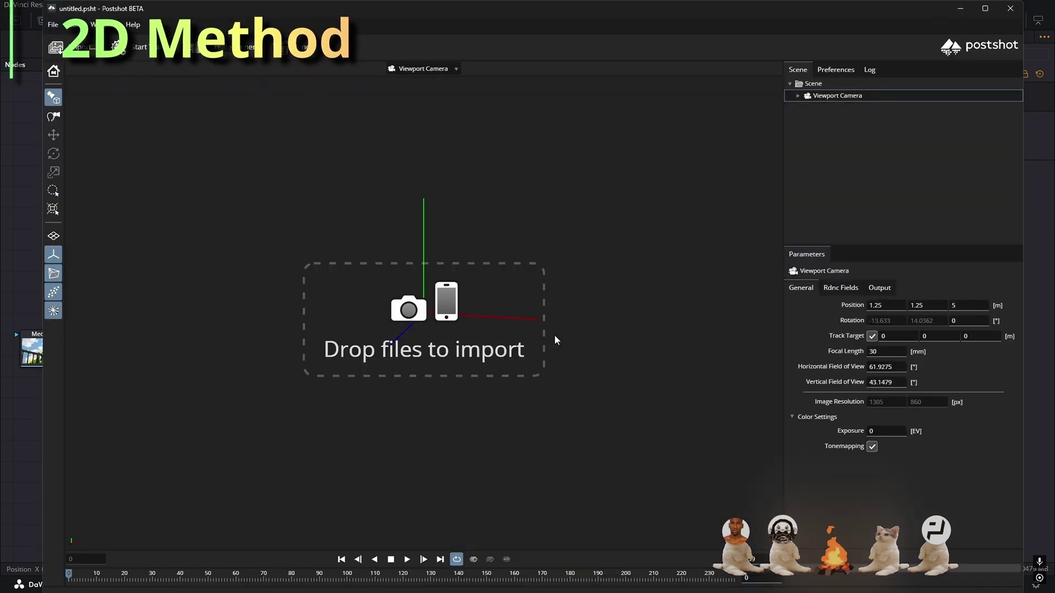
# Step: In Postshot, import all EXR frames from the tut folder and start training a Splat MCMC radiance field with the default settings
pyautogui.click(71, 48)
pyautogui.click(164, 48)
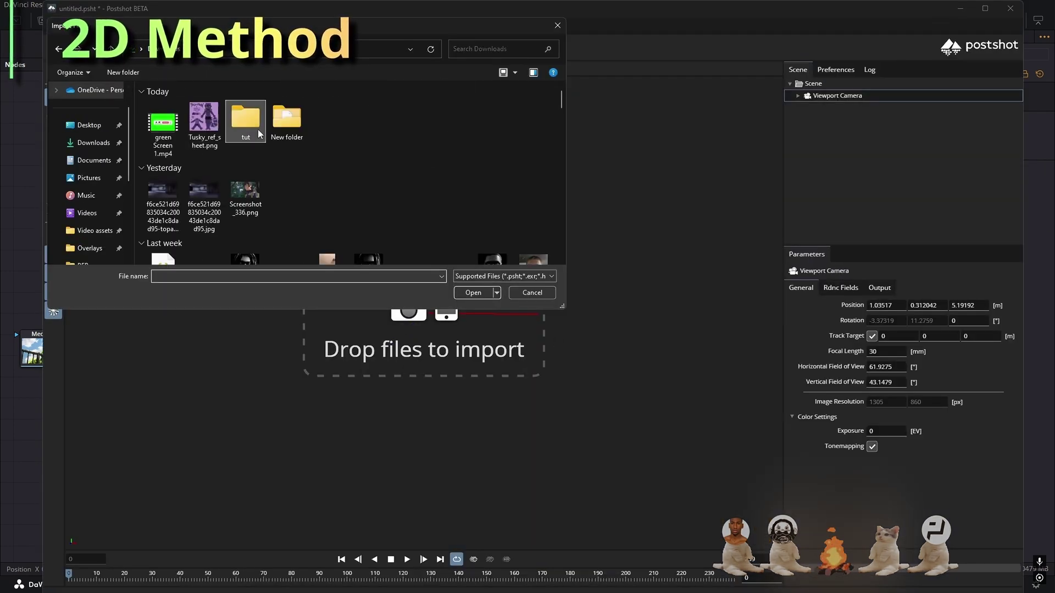
pyautogui.doubleClick(248, 115)
pyautogui.scroll(-5, 208, 164)
pyautogui.click(209, 223)
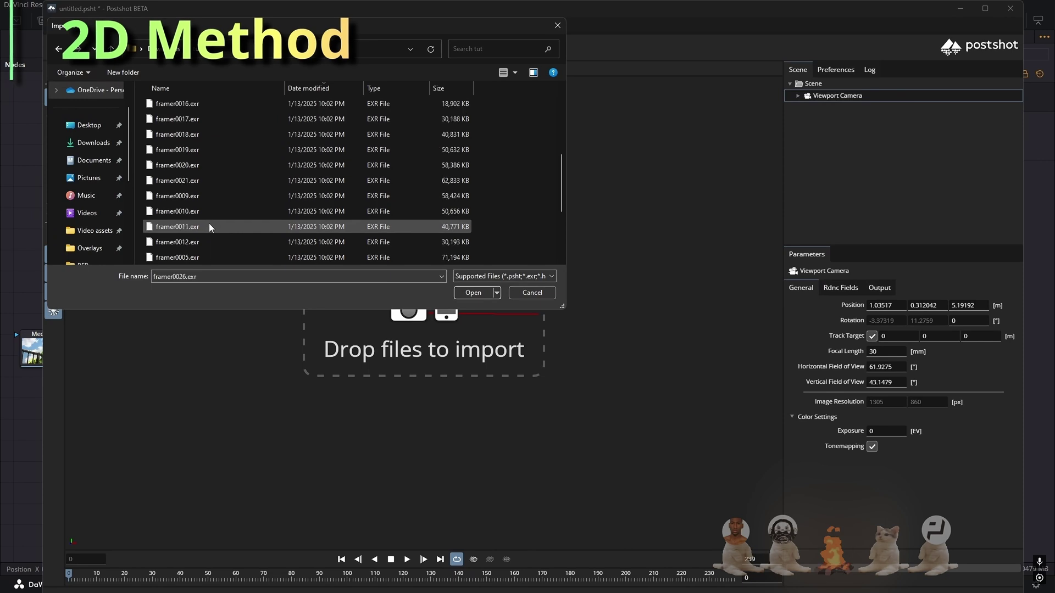
pyautogui.hotkey('ctrl', 'a')
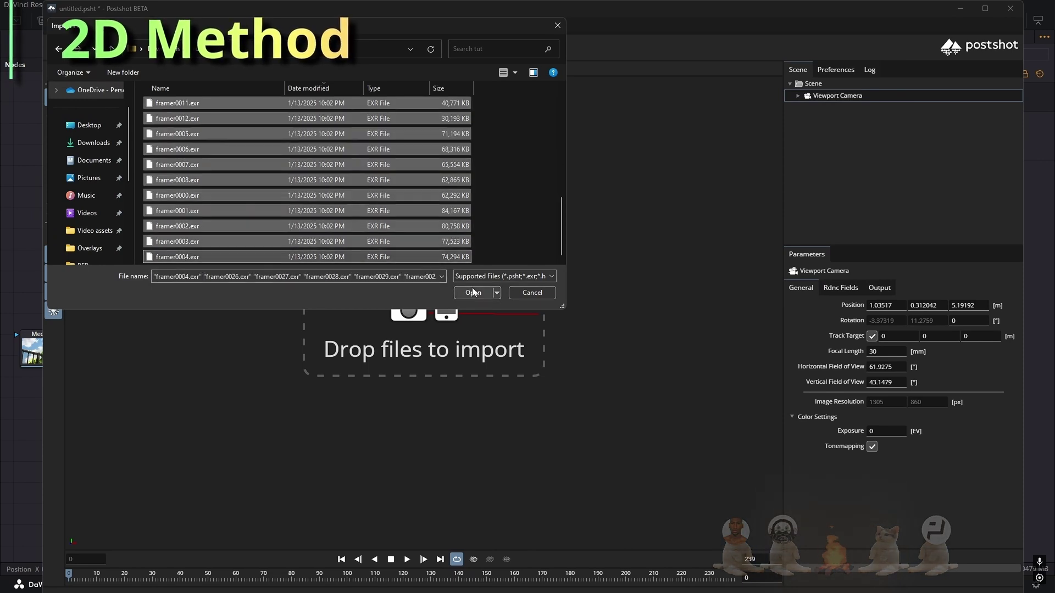
pyautogui.click(473, 292)
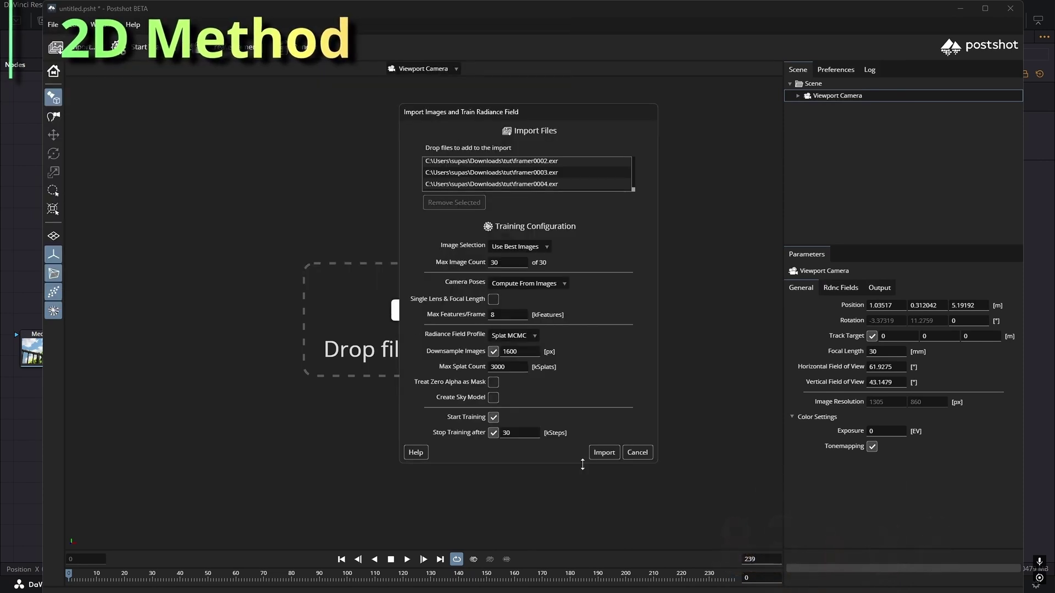
pyautogui.click(603, 452)
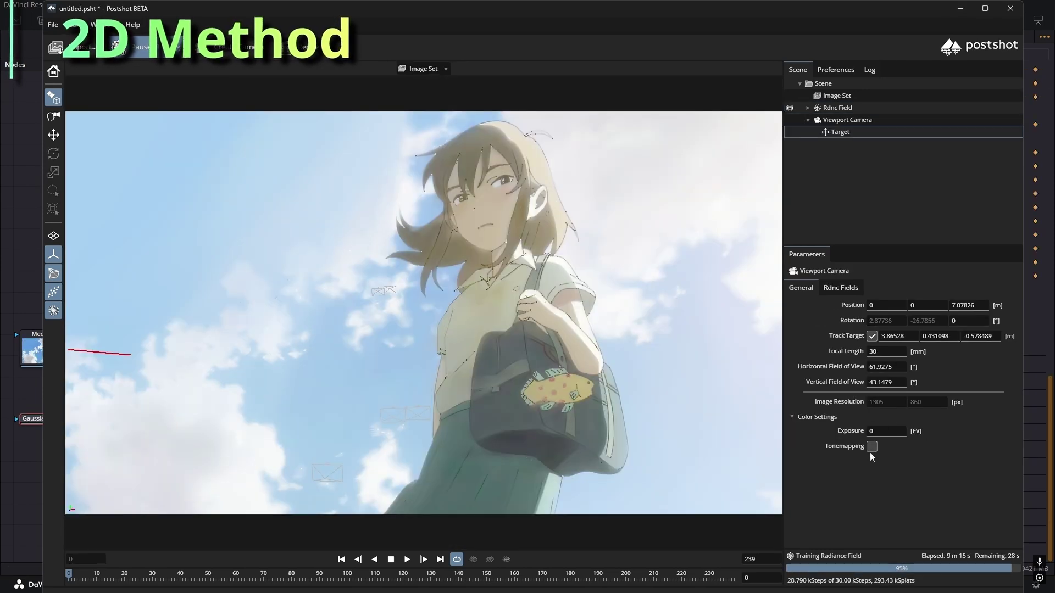
# Step: Turn off Tonemapping in the viewport camera's color settings
pyautogui.click(872, 447)
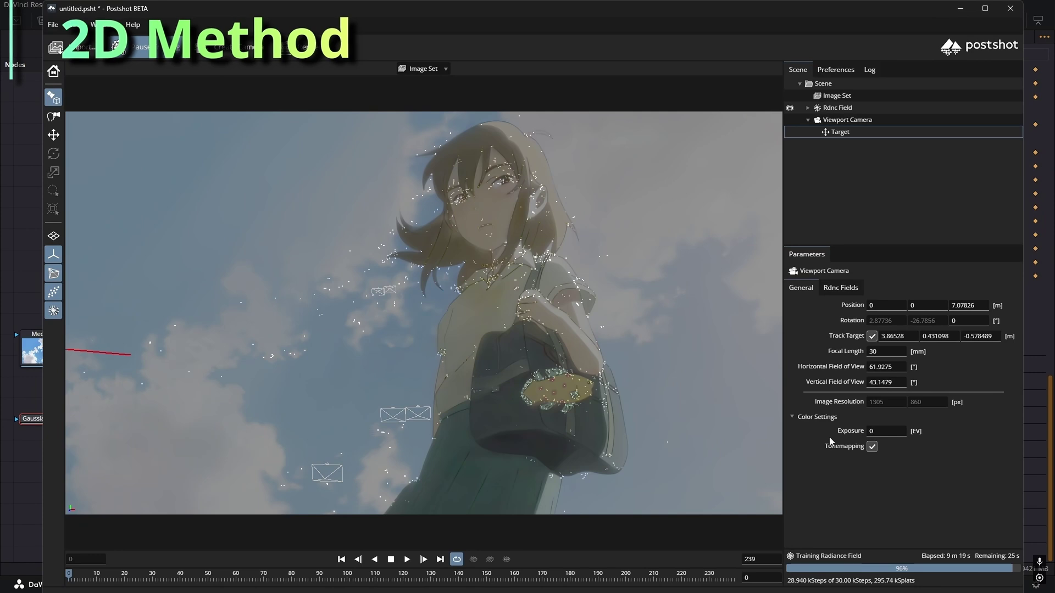
pyautogui.click(874, 447)
pyautogui.click(873, 447)
pyautogui.click(873, 447)
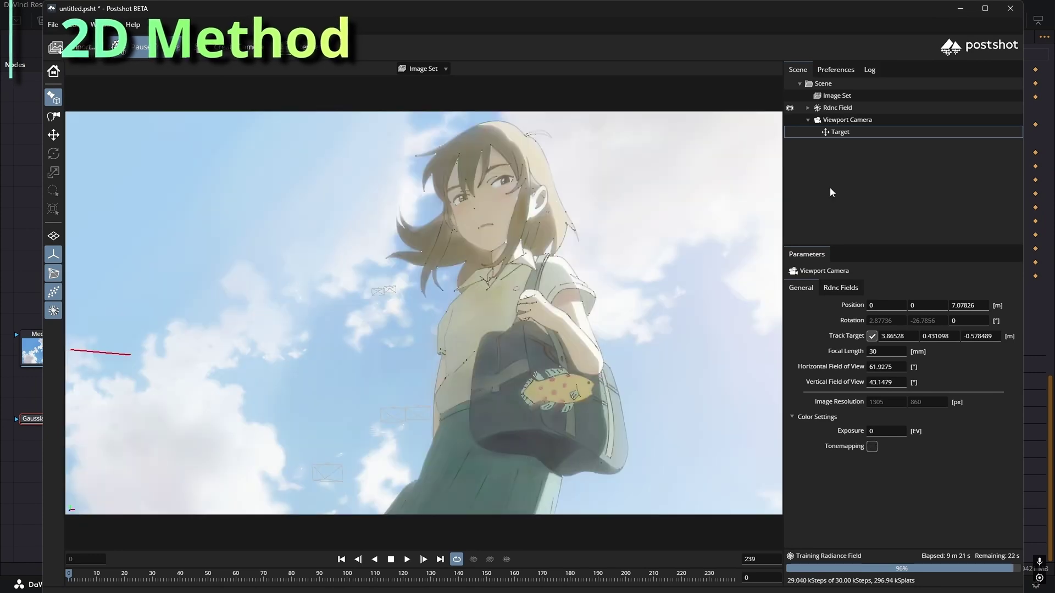
pyautogui.click(835, 122)
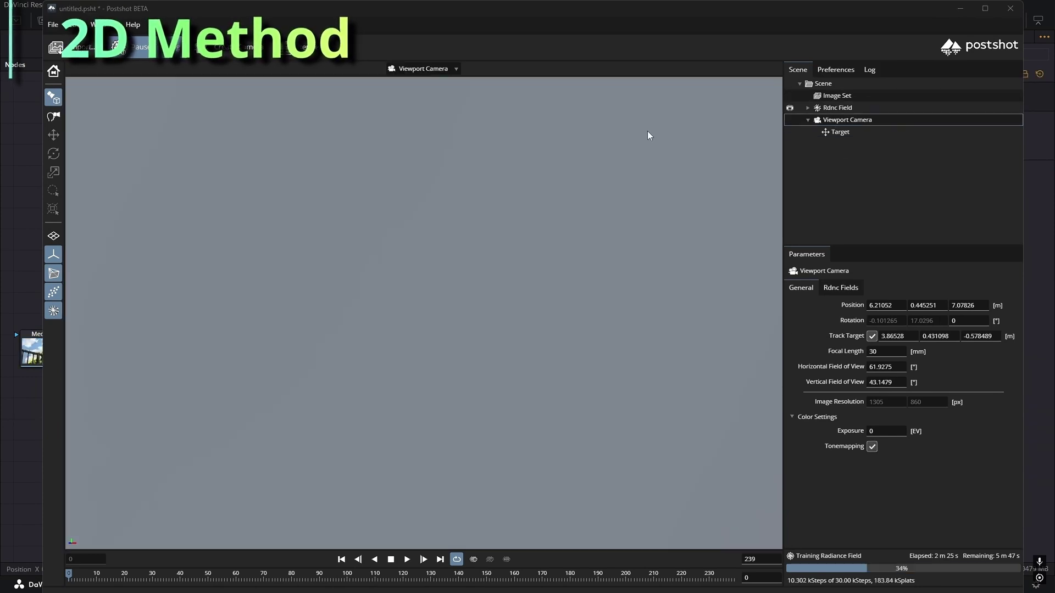
# Step: View the radiance field through the Image Set and export the splat model as untitled.ply
pyautogui.click(408, 98)
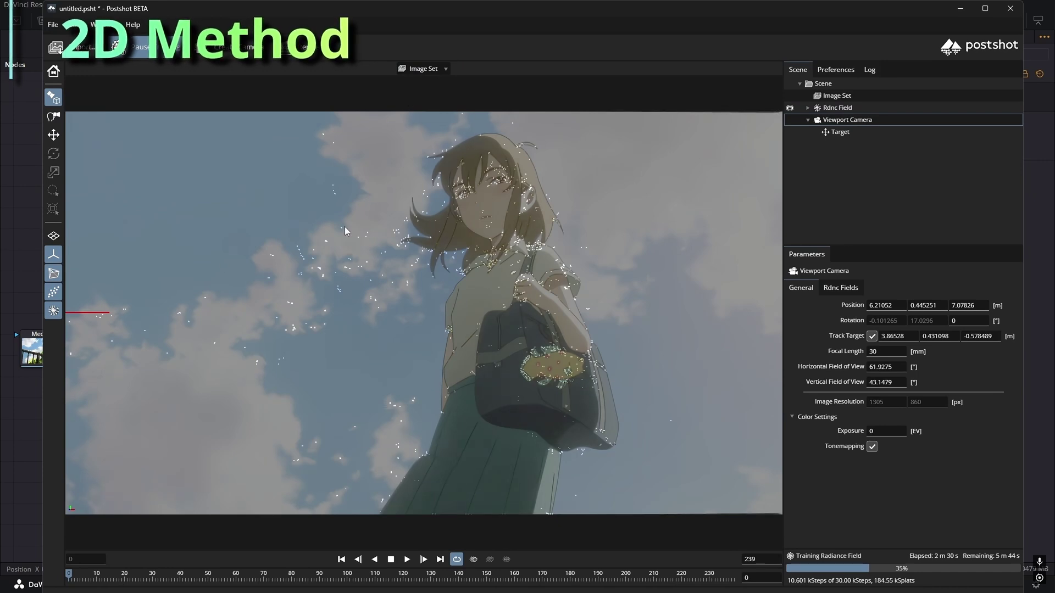
pyautogui.click(53, 24)
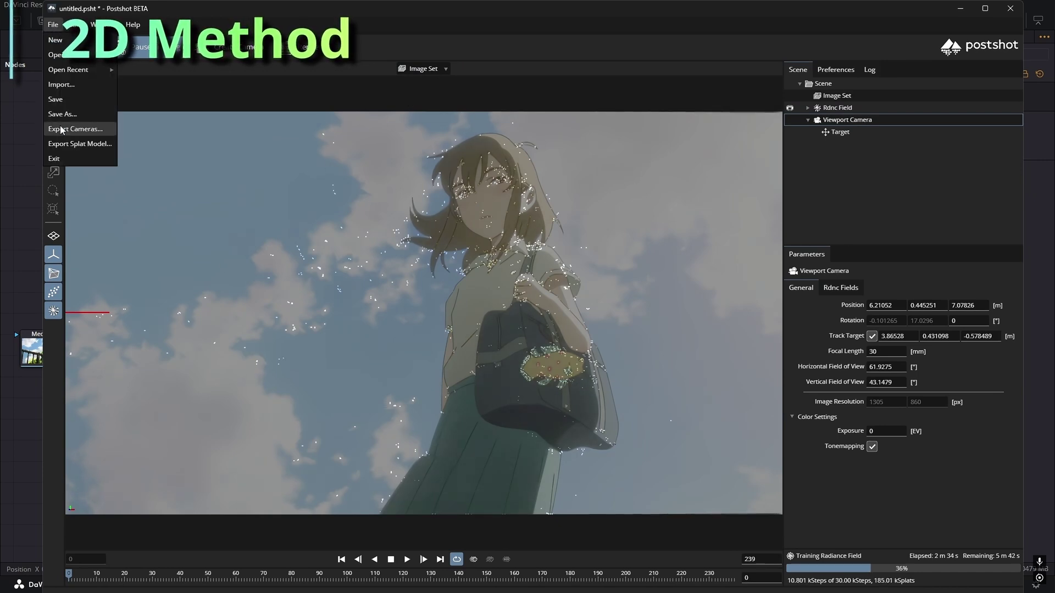
pyautogui.click(66, 144)
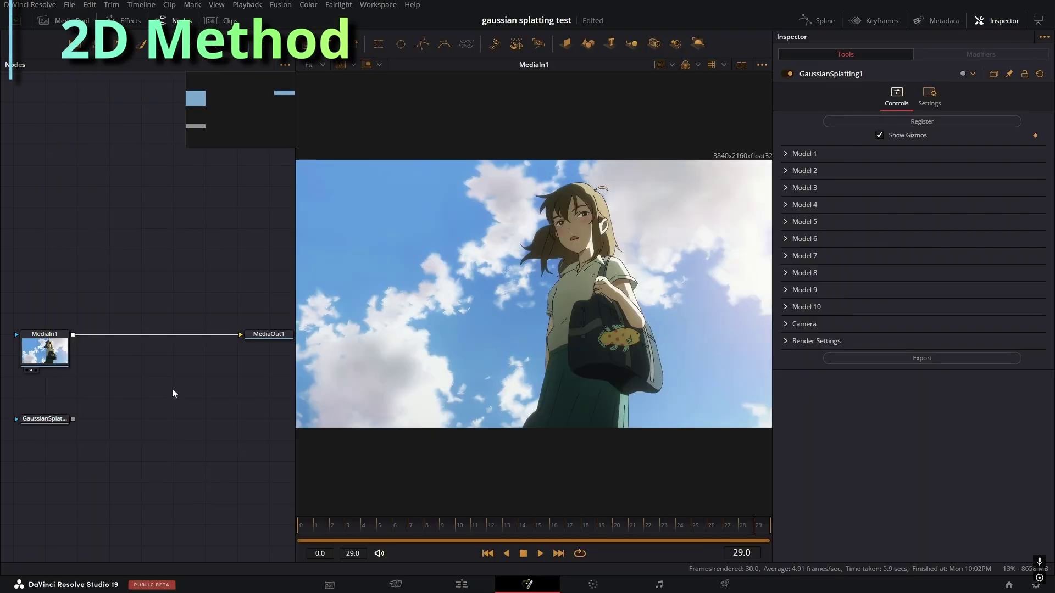
# Step: Switch to DaVinci Resolve, connect GaussianSplatting1 into Merge1 as the layer over MediaIn1, and show Merge1 in the viewer
pyautogui.moveTo(172, 388); pyautogui.dragTo(162, 338)
pyautogui.moveTo(73, 419); pyautogui.dragTo(141, 343)
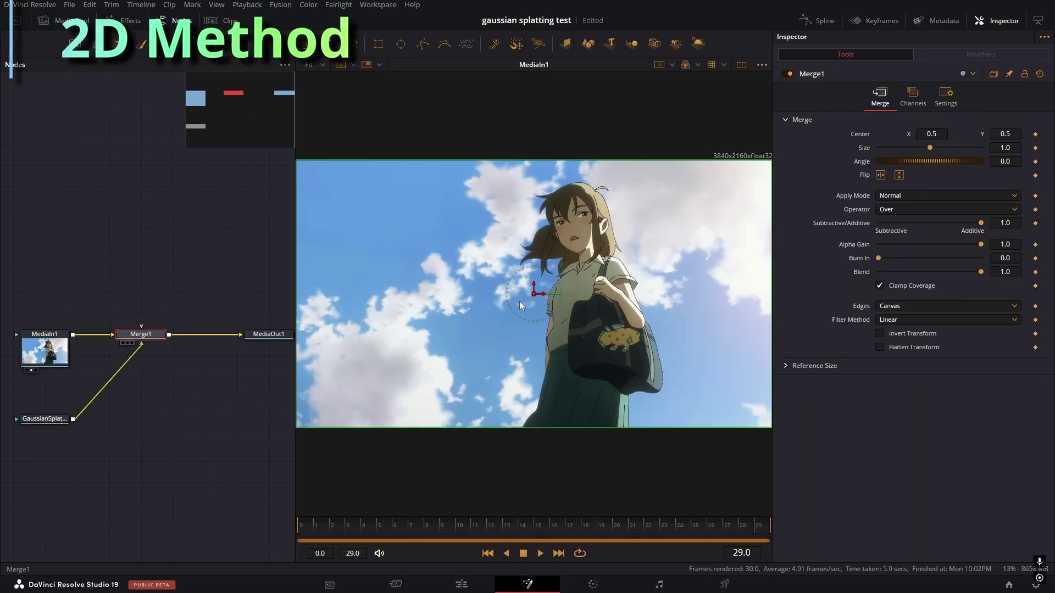
pyautogui.press('1')
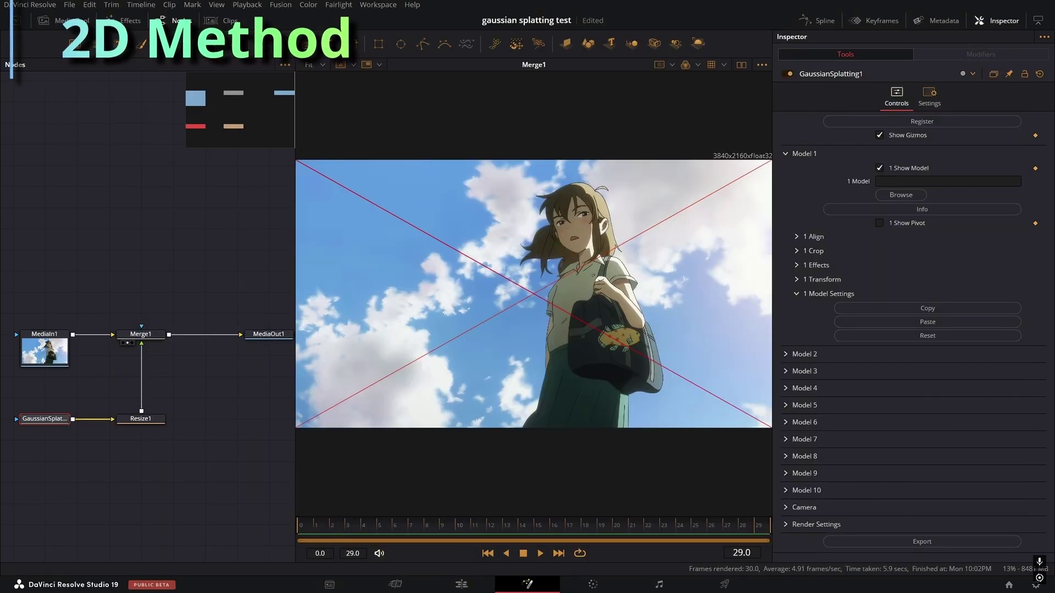
# Step: Load the exported PLY file from the tut folder as Model 1 of GaussianSplatting1
pyautogui.hotkey('alt', 'Tab')
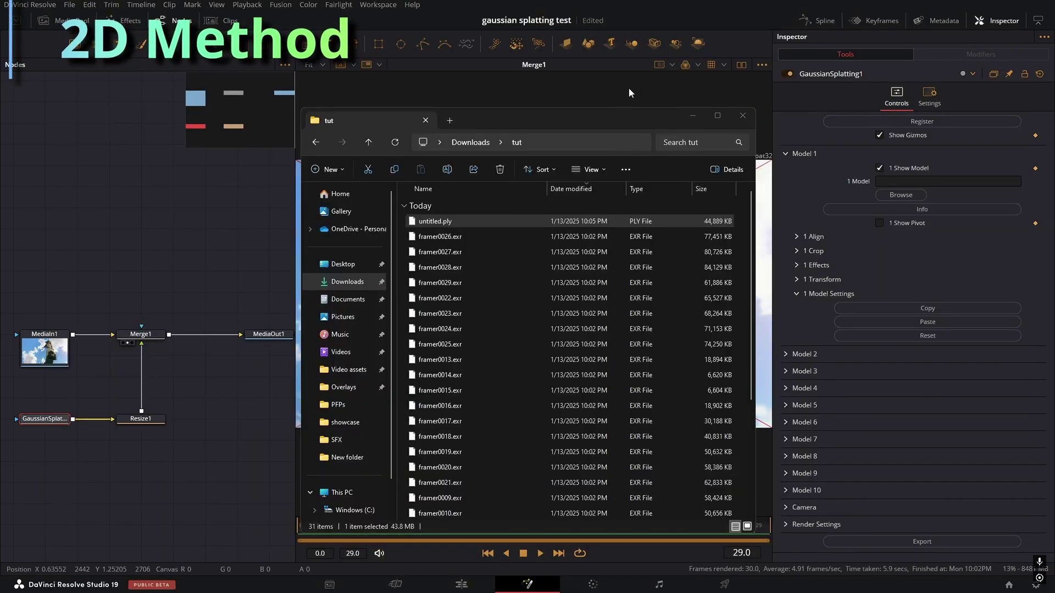
pyautogui.moveTo(506, 222); pyautogui.dragTo(940, 182)
pyautogui.click(231, 190)
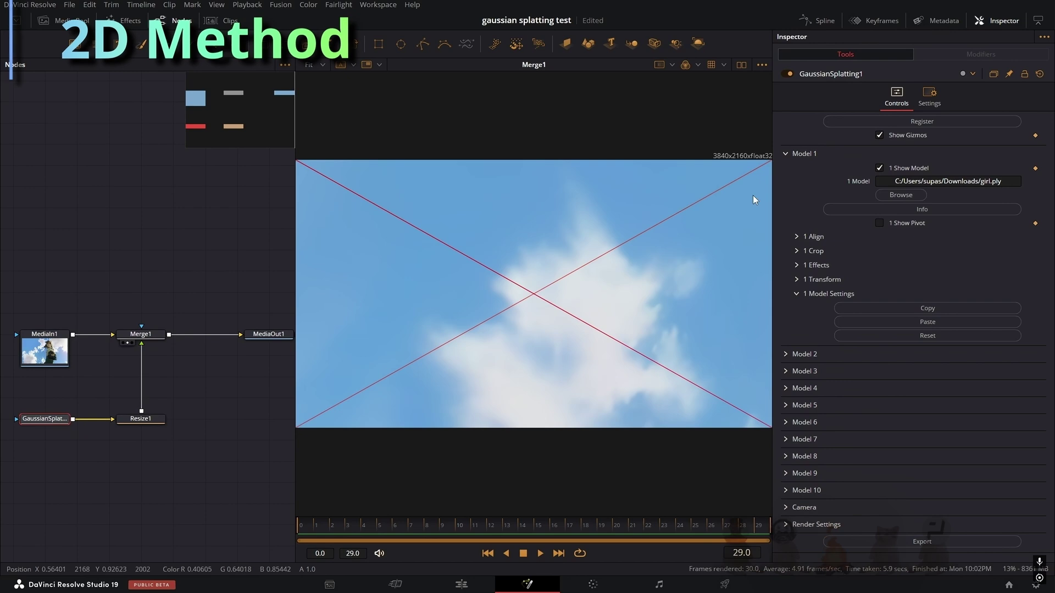
# Step: Shift Model 1's Align Anchor Point Z to bring the girl into frame and lower Merge1's Blend to 0.813
pyautogui.click(797, 236)
pyautogui.moveTo(899, 278); pyautogui.dragTo(959, 272)
pyautogui.click(141, 334)
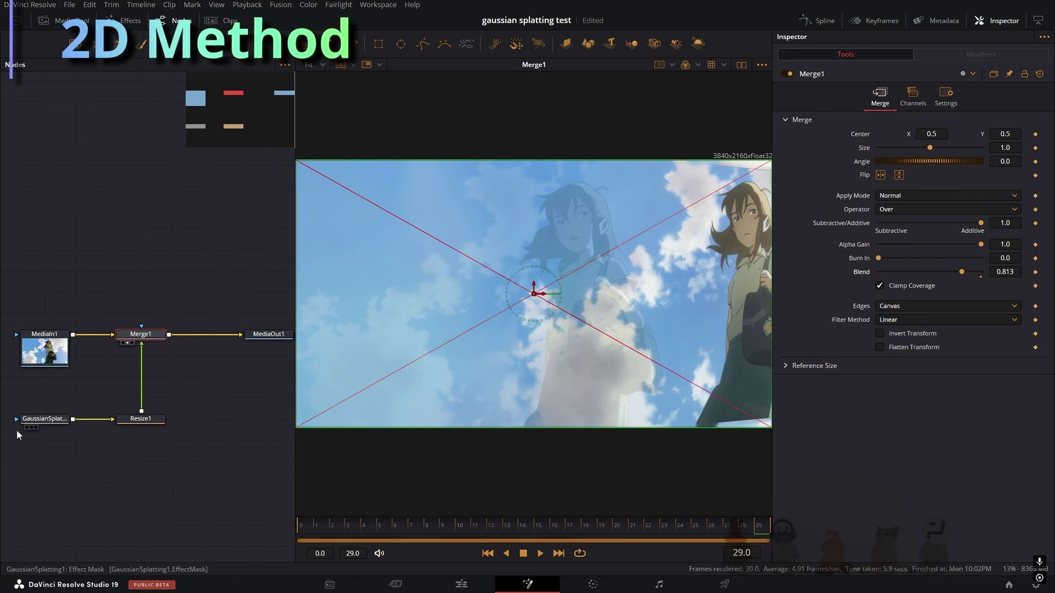
# Step: Align the splat with the clip using Align Anchor Point X 5.088, Y 0.028, Z 3.822 and Align Y Rotation 342.4
pyautogui.click(44, 418)
pyautogui.moveTo(934, 250); pyautogui.dragTo(1020, 306)
pyautogui.moveTo(910, 306); pyautogui.dragTo(976, 320)
pyautogui.moveTo(999, 251); pyautogui.dragTo(989, 251)
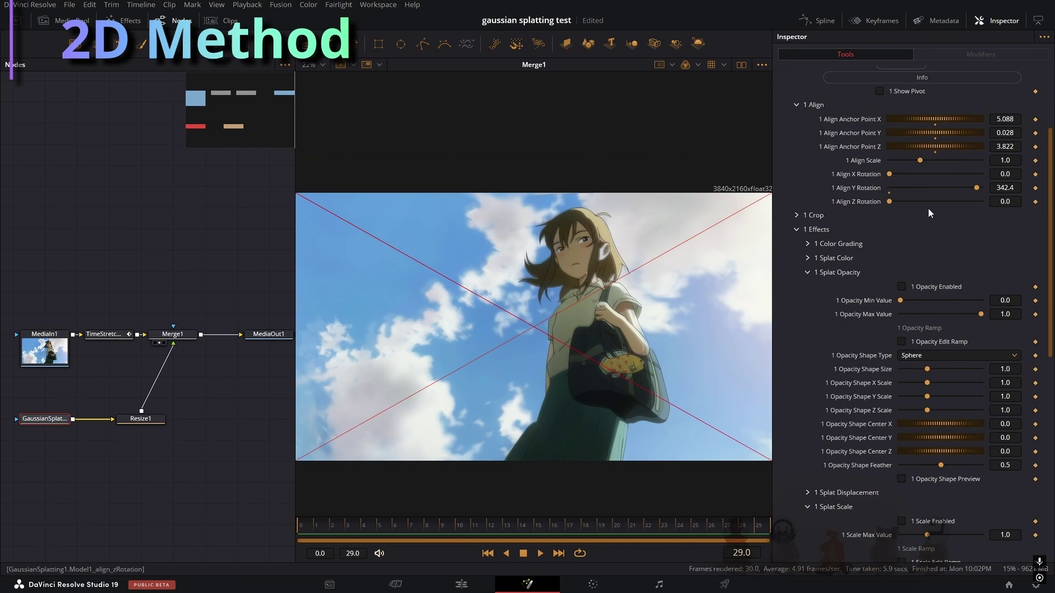
# Step: Enable the Noise effect on Model 1 and set its Noise Amplitude to 2.857
pyautogui.click(908, 285)
pyautogui.scroll(-3, 895, 305)
pyautogui.moveTo(900, 169); pyautogui.dragTo(981, 170)
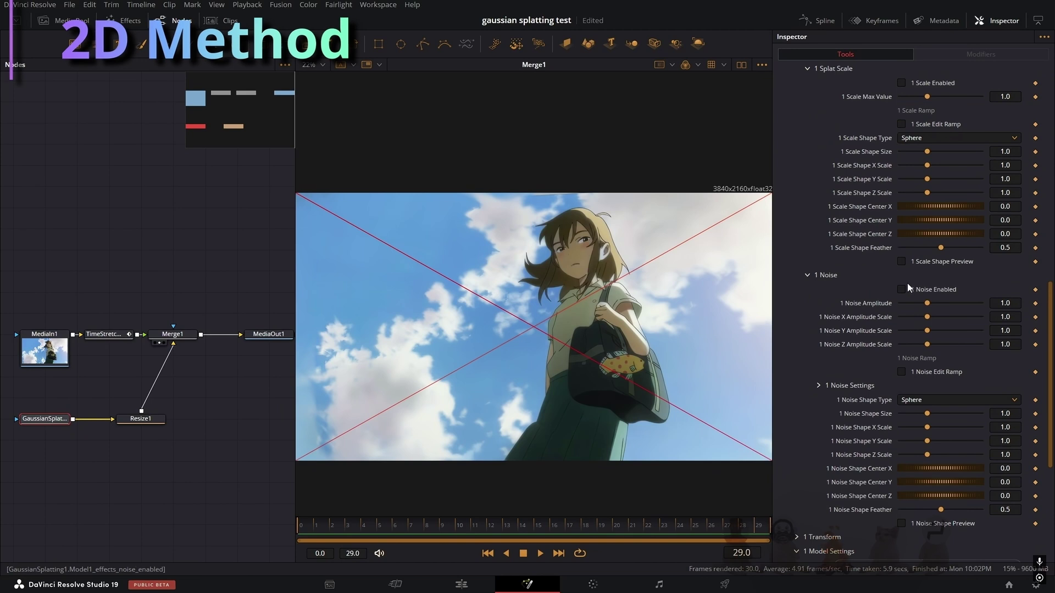
pyautogui.click(901, 289)
pyautogui.moveTo(926, 302); pyautogui.dragTo(976, 302)
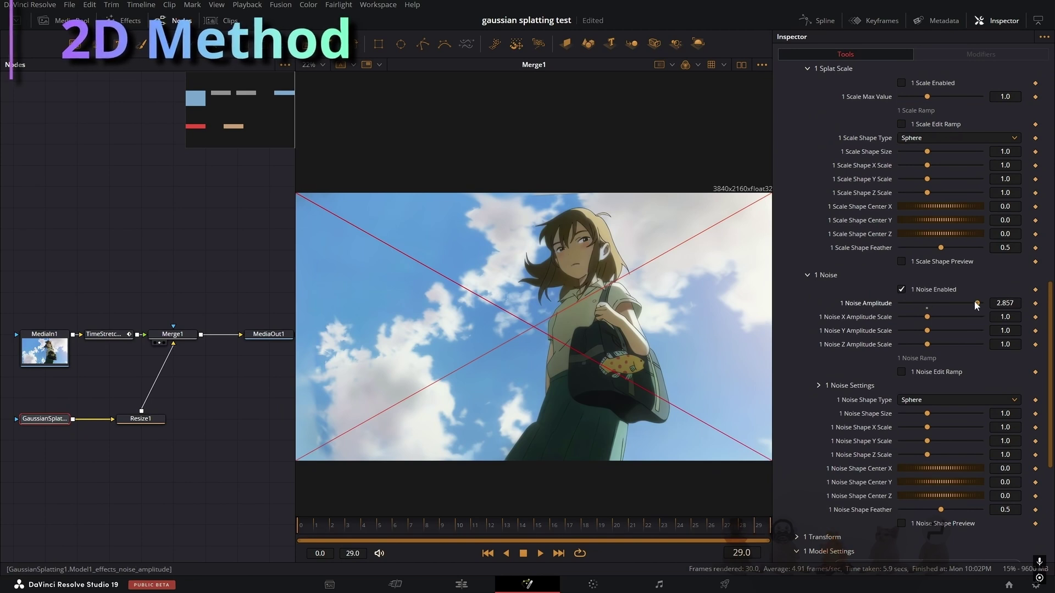
# Step: Preview the spherical noise shape, center it at X 0.678, Y 1.418, Z -5.329, and set its size to 2.02
pyautogui.click(901, 523)
pyautogui.moveTo(909, 496); pyautogui.dragTo(951, 468)
pyautogui.moveTo(934, 482); pyautogui.dragTo(992, 467)
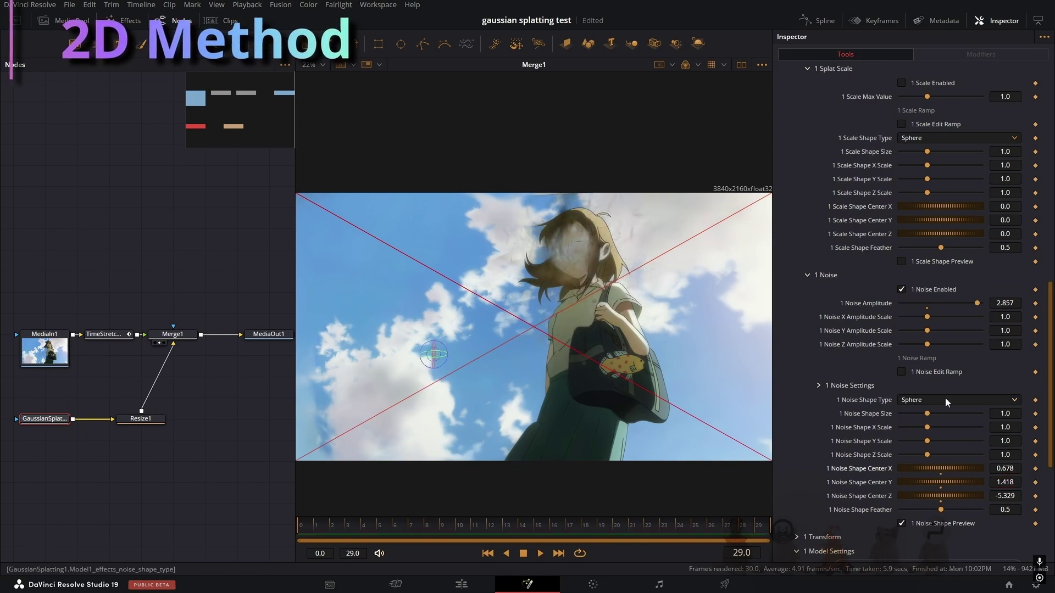
pyautogui.moveTo(927, 414); pyautogui.dragTo(966, 412)
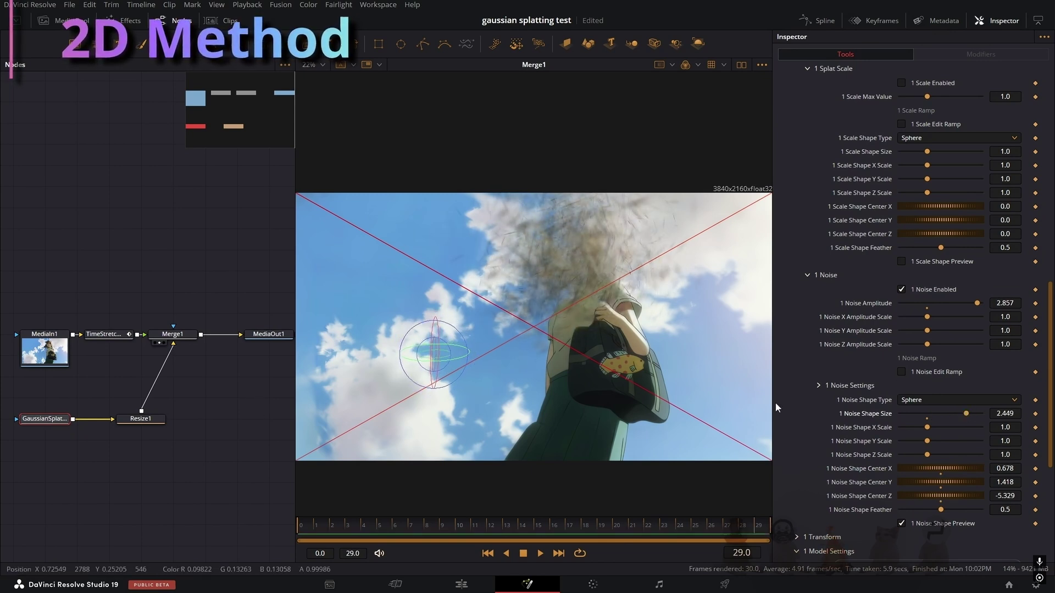
pyautogui.moveTo(965, 412); pyautogui.dragTo(953, 412)
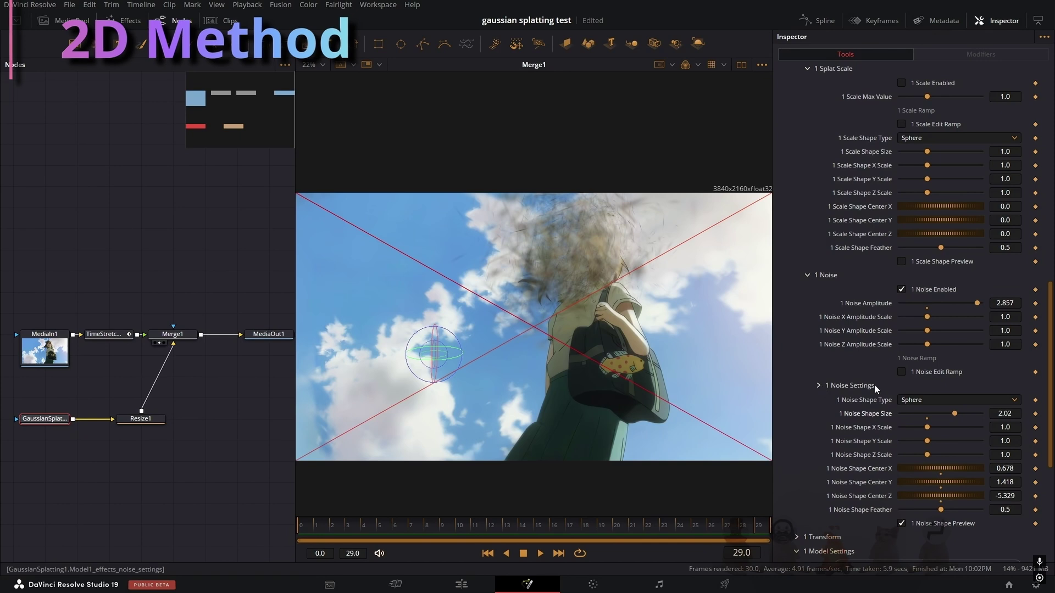